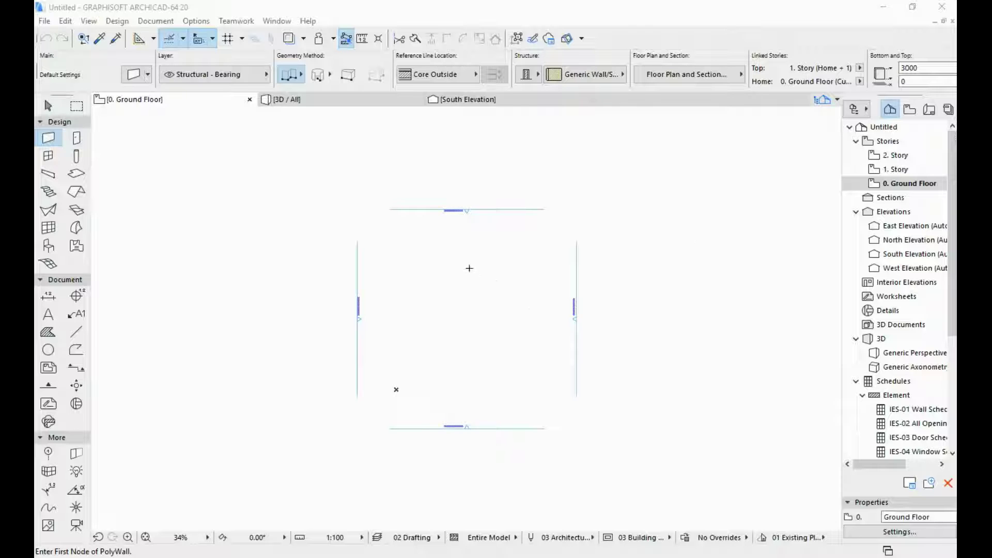
# Draw three separate straight walls with the single geometry method: two parallel vertical ones and a horizontal one below them
pyautogui.scroll(5, 448, 272)
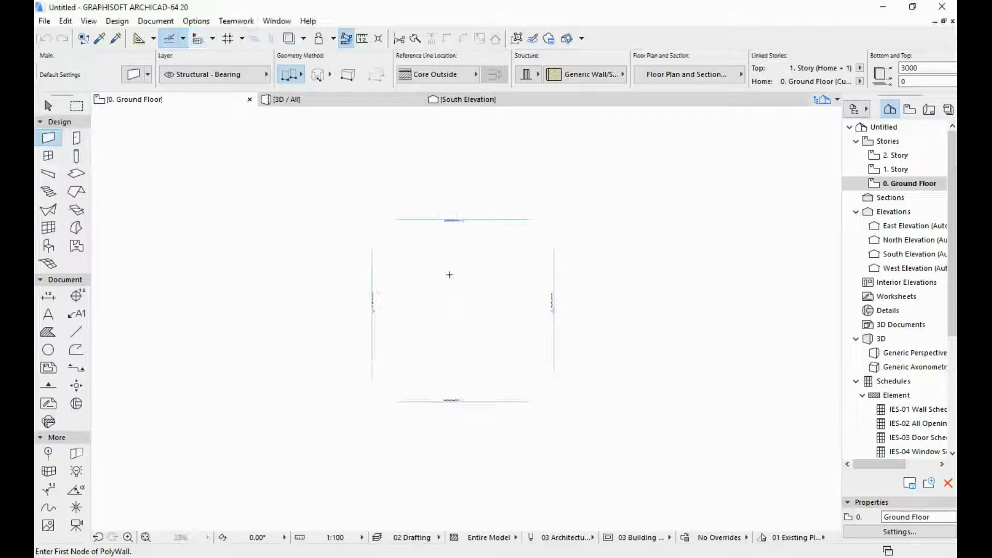
pyautogui.moveTo(477, 184)
pyautogui.mouseDown(button='middle')
pyautogui.moveTo(443, 263)
pyautogui.moveTo(394, 250)
pyautogui.mouseUp(button='middle')
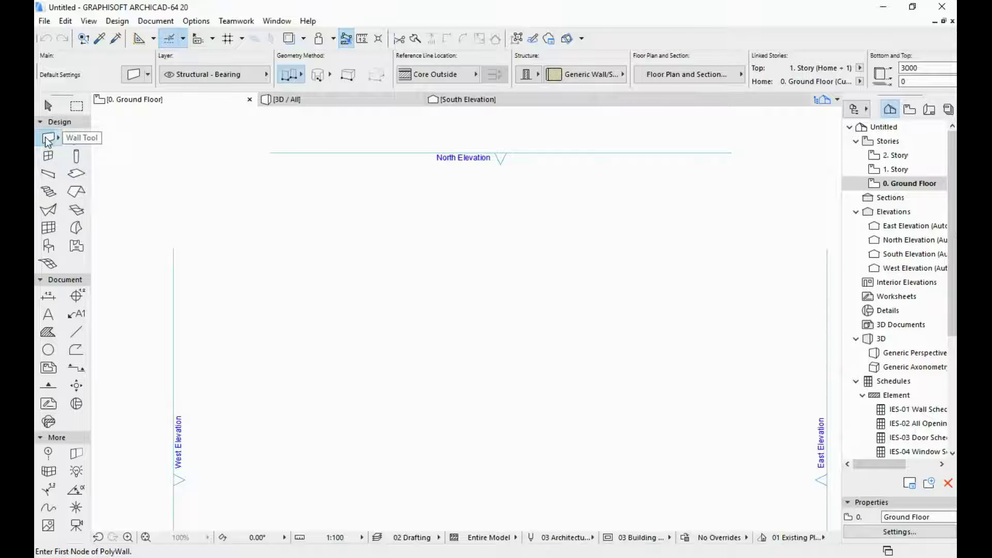
pyautogui.click(292, 76)
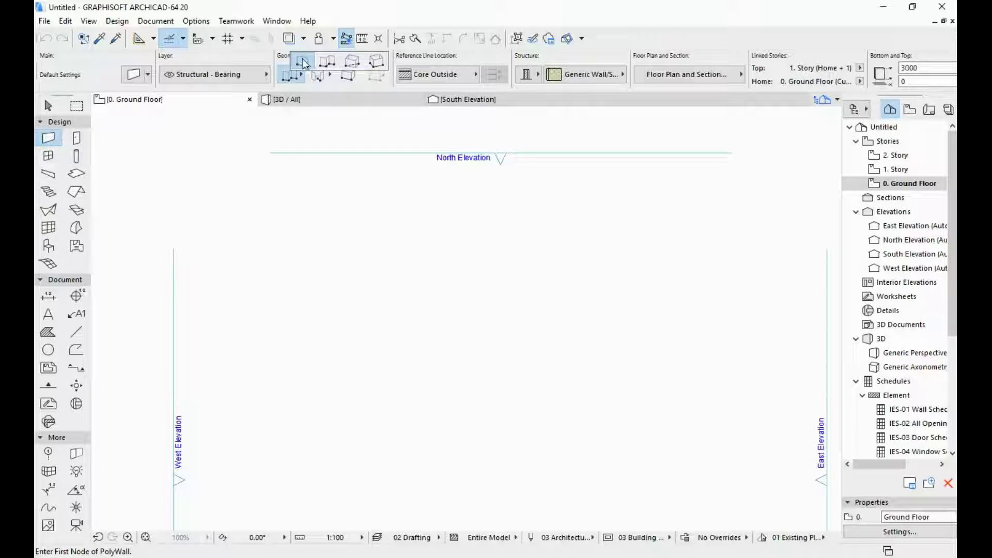
pyautogui.click(302, 60)
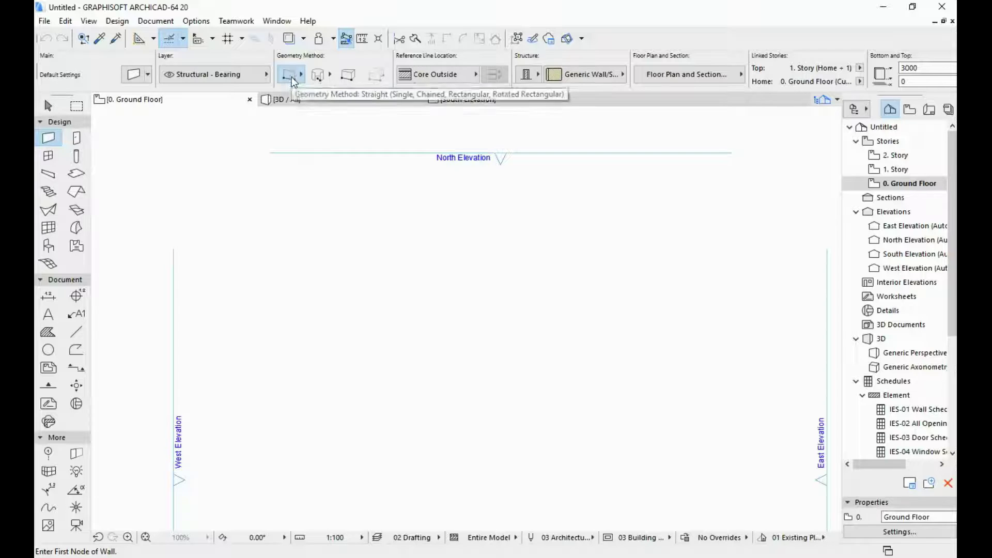
pyautogui.click(325, 237)
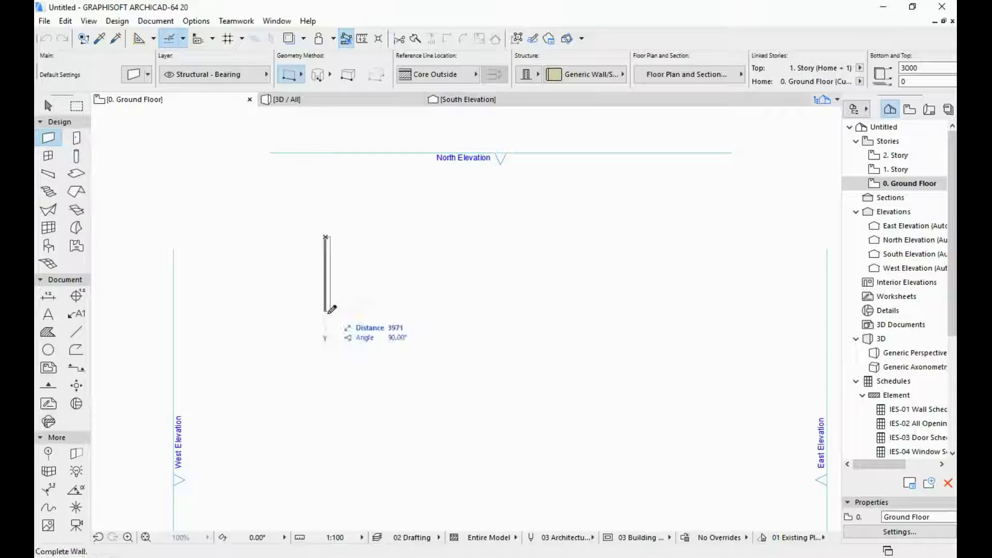
pyautogui.click(327, 382)
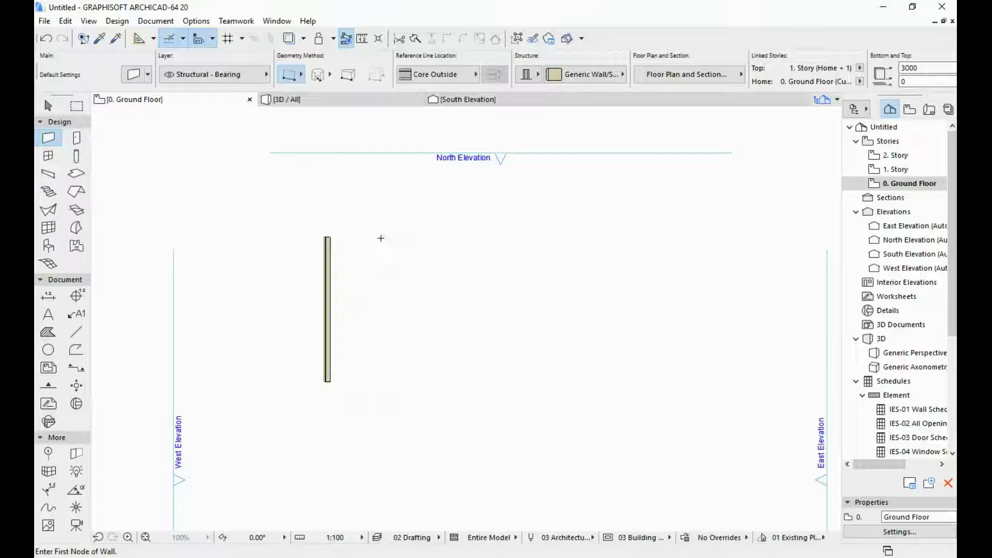
pyautogui.click(414, 237)
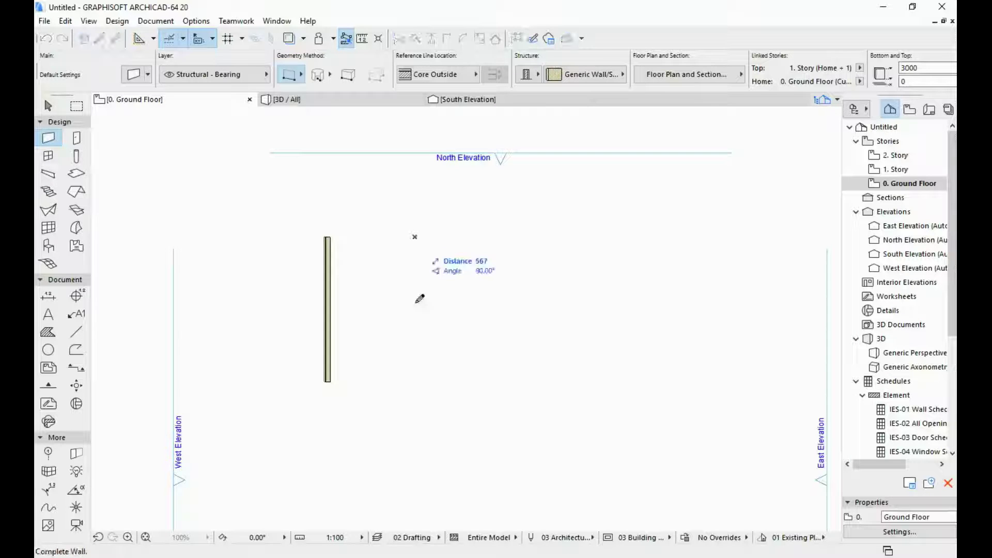
pyautogui.click(416, 381)
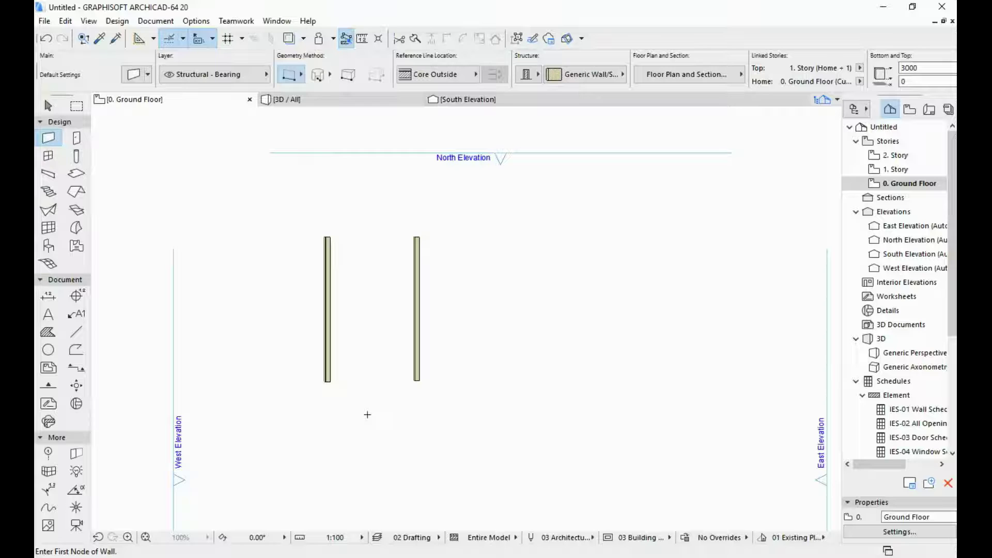
pyautogui.click(370, 415)
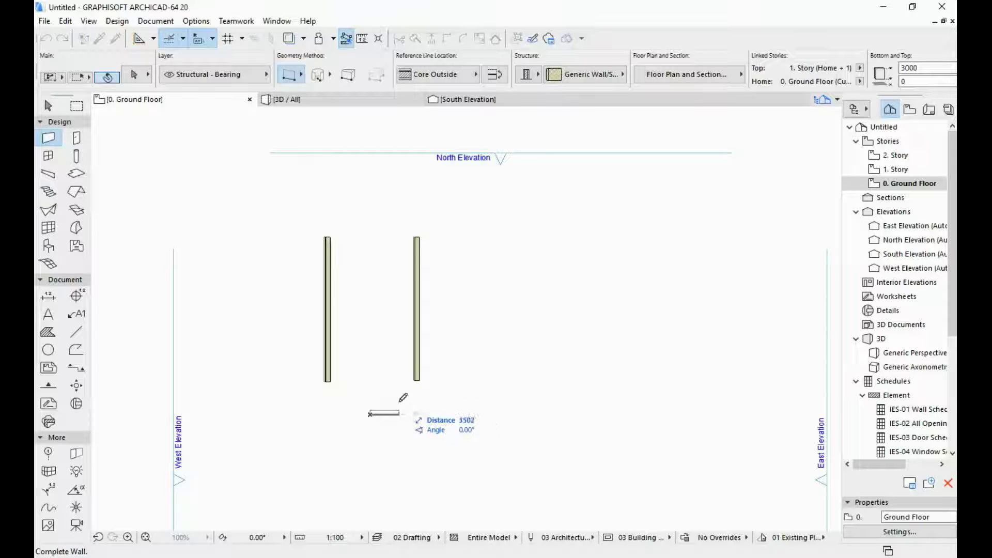
pyautogui.click(486, 414)
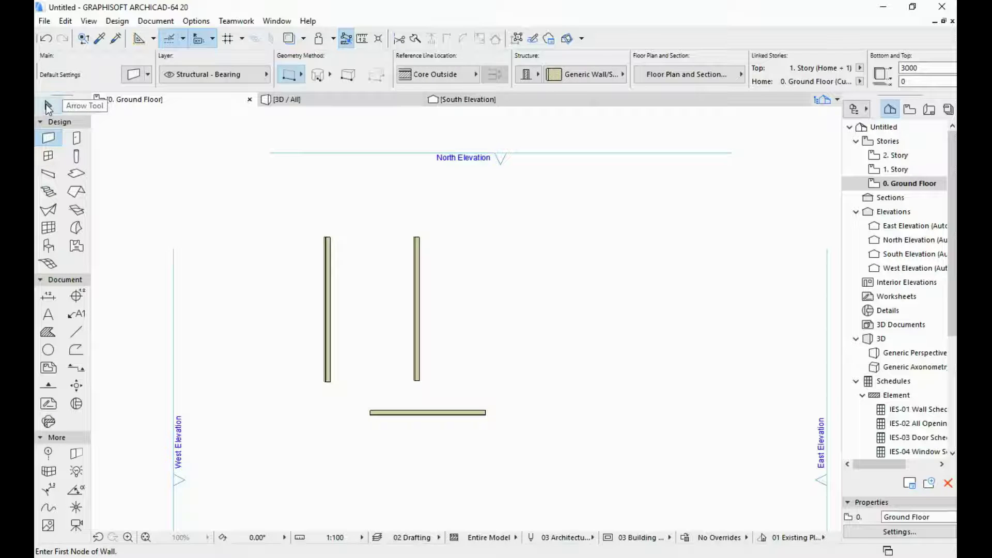
# Select each of the three walls individually with the Arrow tool and clear the selection
pyautogui.click(48, 106)
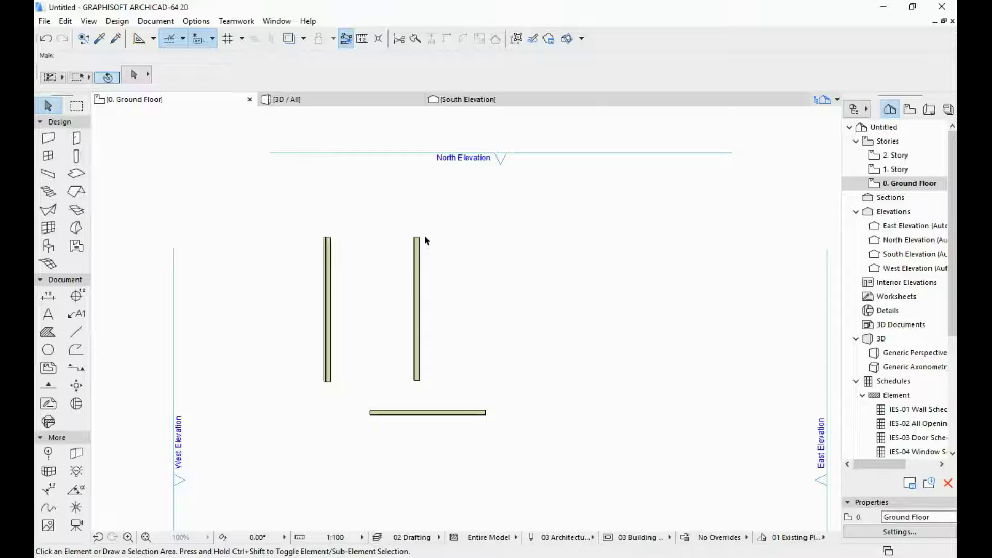
pyautogui.moveTo(417, 241)
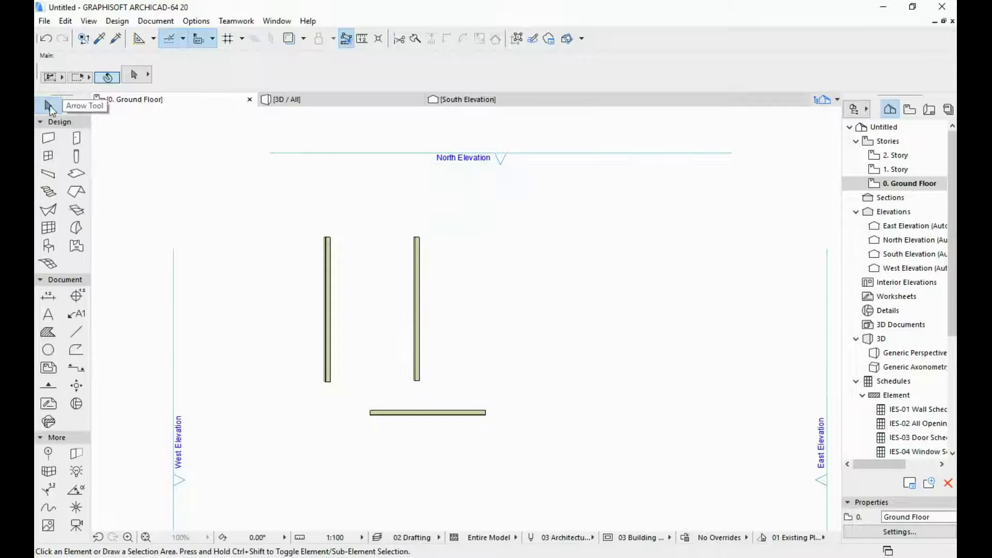
pyautogui.click(418, 245)
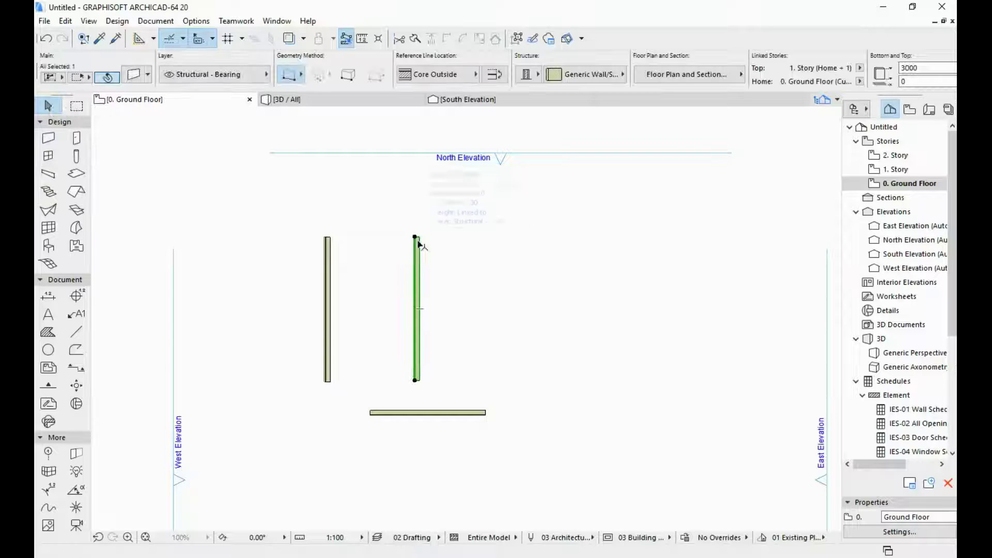
pyautogui.click(326, 243)
pyautogui.click(417, 254)
pyautogui.click(438, 415)
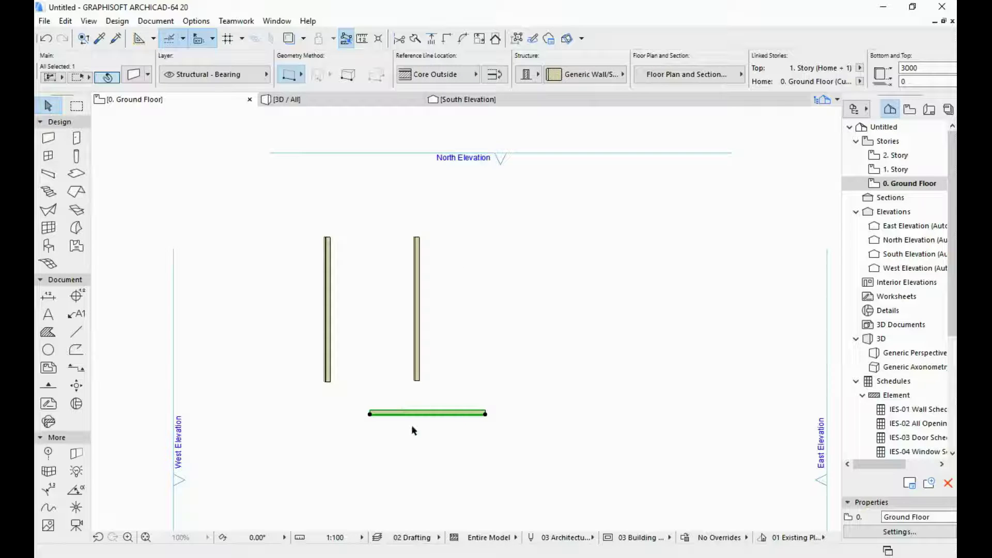
pyautogui.click(495, 334)
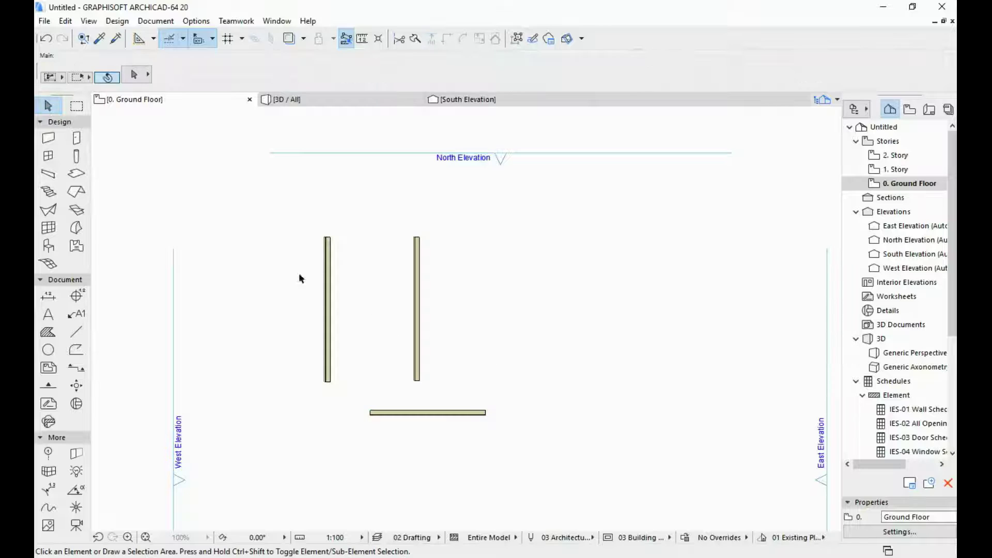
# Select the west vertical wall, add the other two walls to the selection one by one, and deselect them all
pyautogui.click(329, 242)
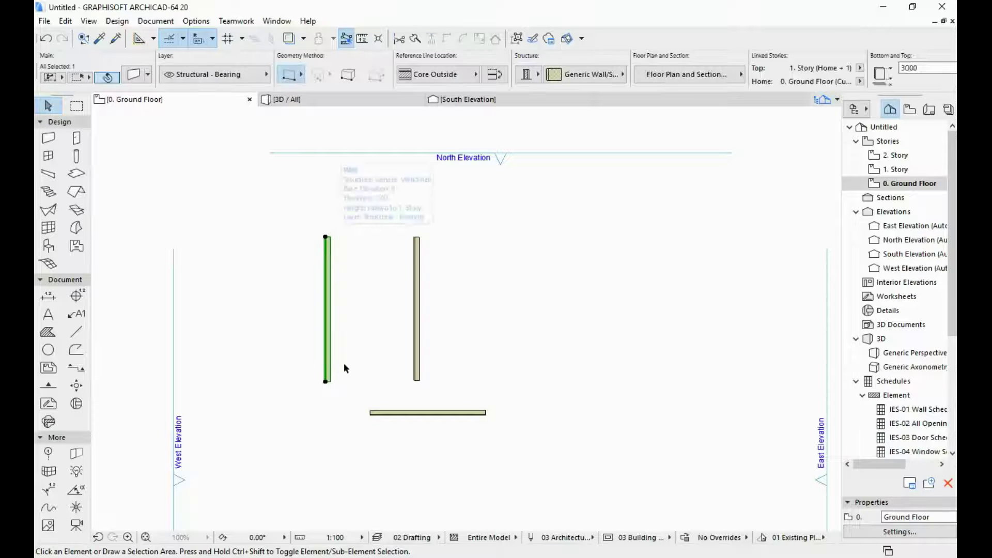
pyautogui.keyDown('shift'); pyautogui.click(416, 243); pyautogui.keyUp('shift')
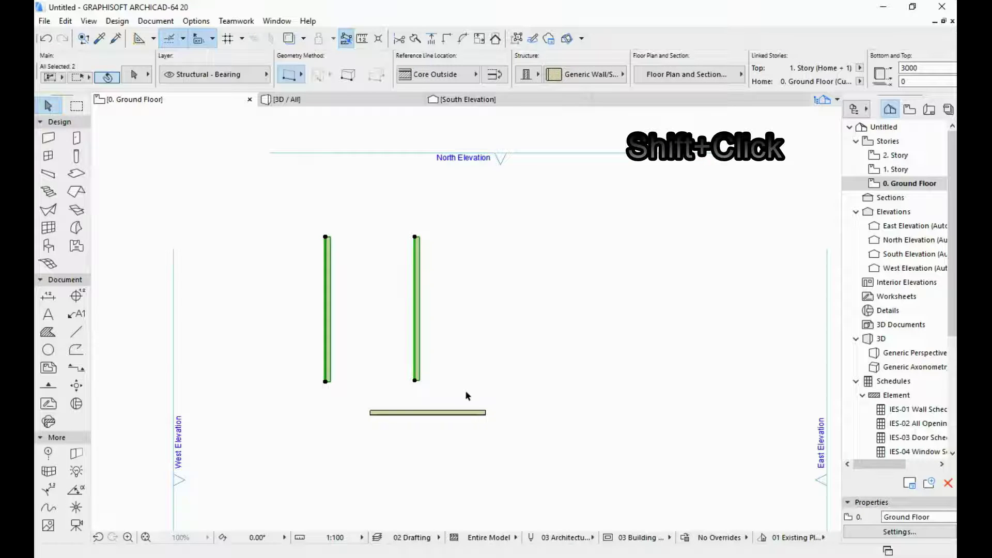
pyautogui.keyDown('shift'); pyautogui.click(482, 413); pyautogui.keyUp('shift')
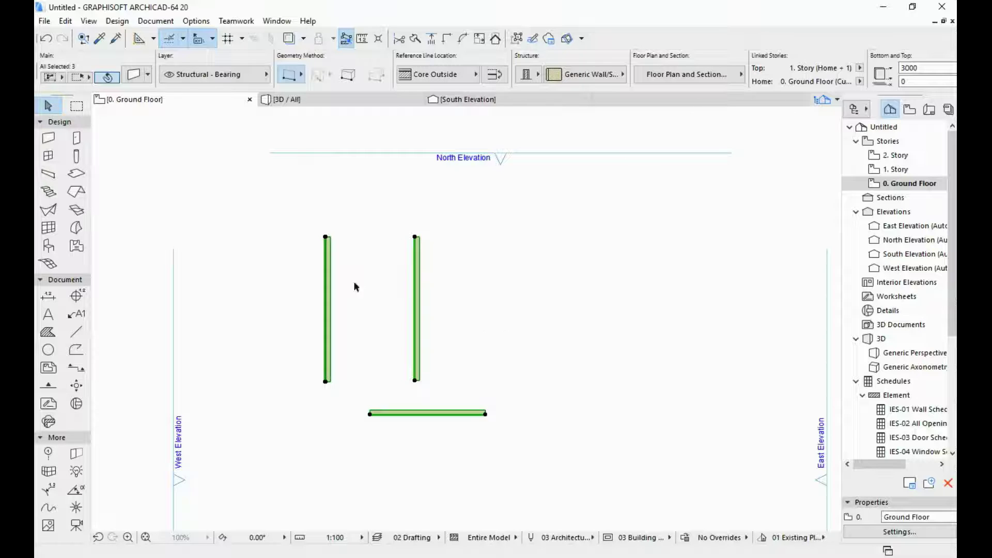
pyautogui.press('Escape')
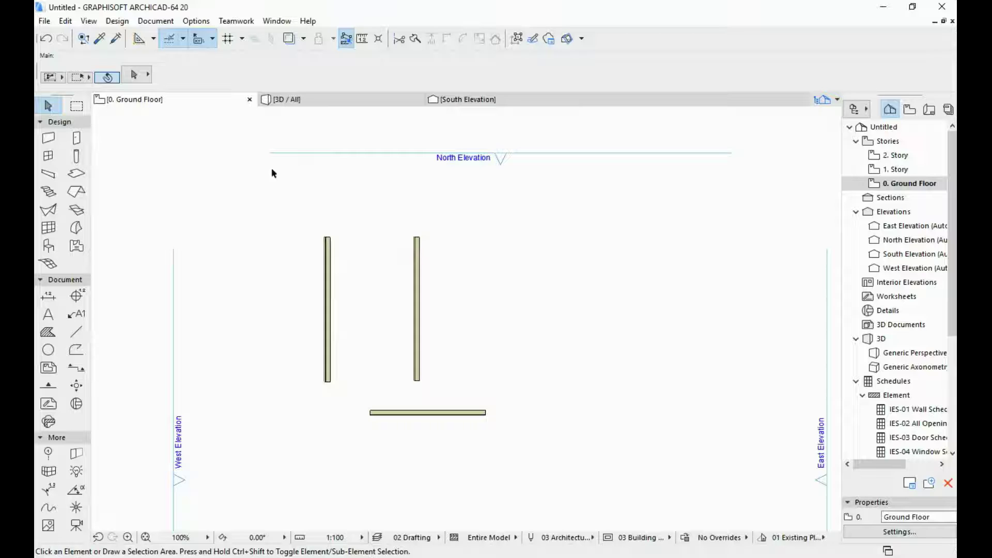
# Enclose all three walls in a selection rectangle twice, clearing the selection each time
pyautogui.click(301, 217)
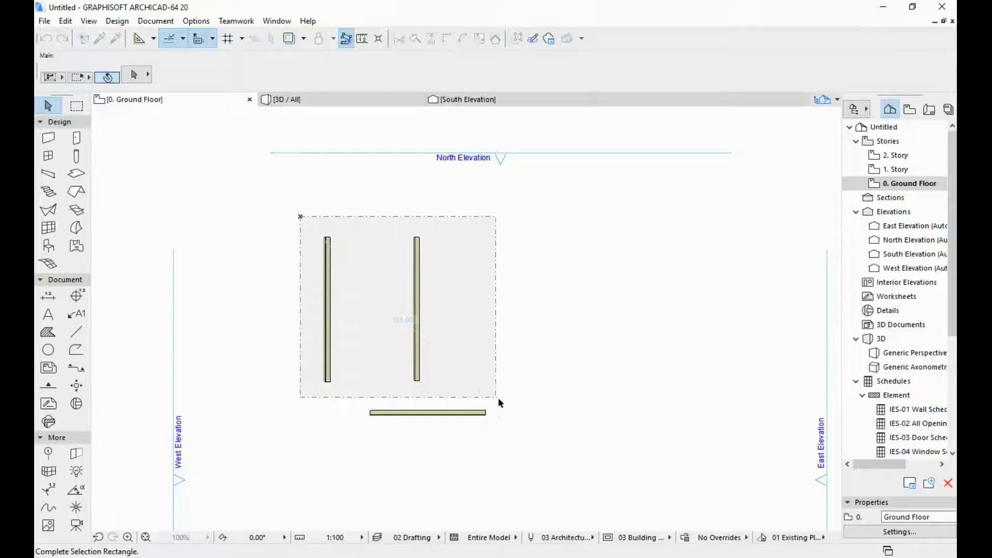
pyautogui.click(516, 442)
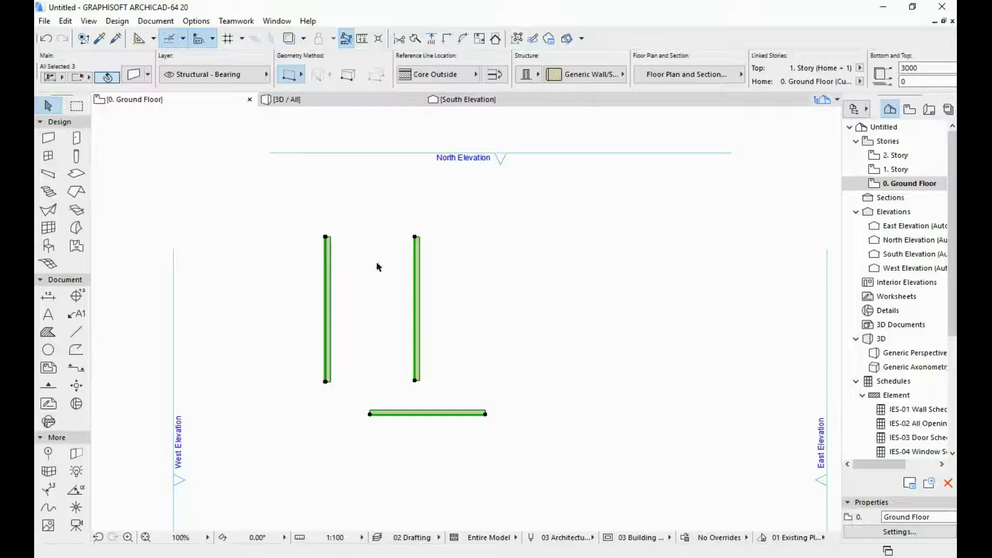
pyautogui.click(266, 189)
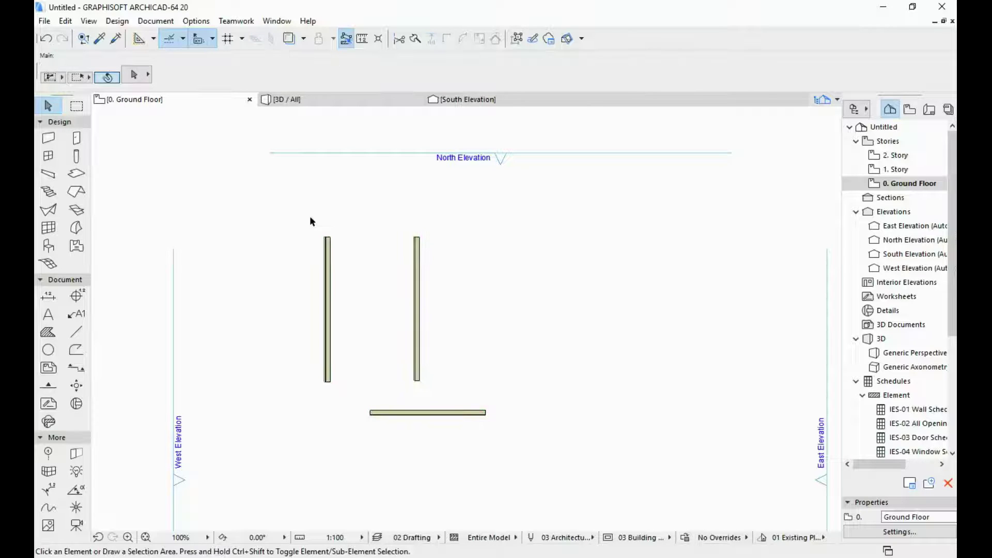
pyautogui.moveTo(281, 196); pyautogui.dragTo(518, 454)
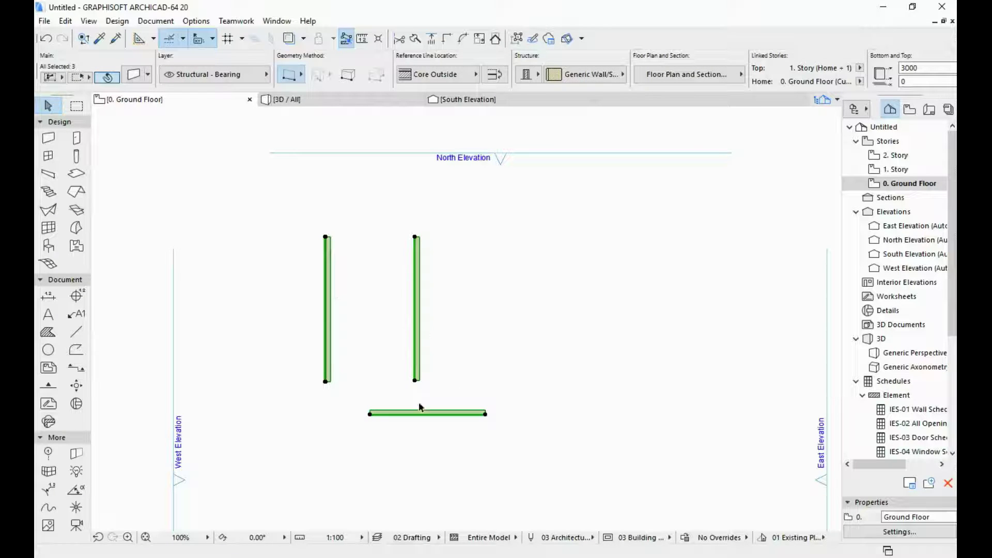
pyautogui.click(343, 212)
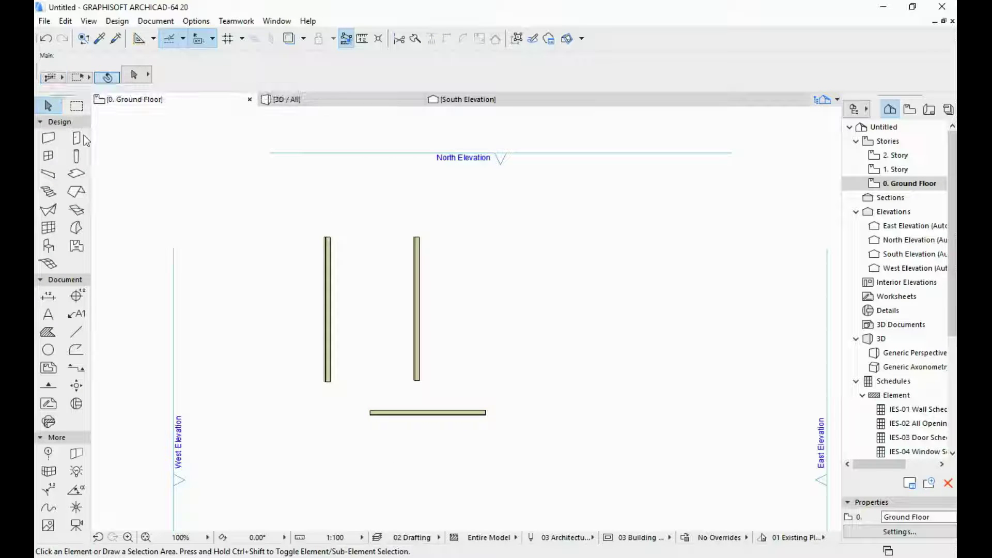
# Using the selection method that includes partly enclosed elements, select the west vertical wall and the horizontal wall with a rectangle, and deselect them
pyautogui.click(52, 77)
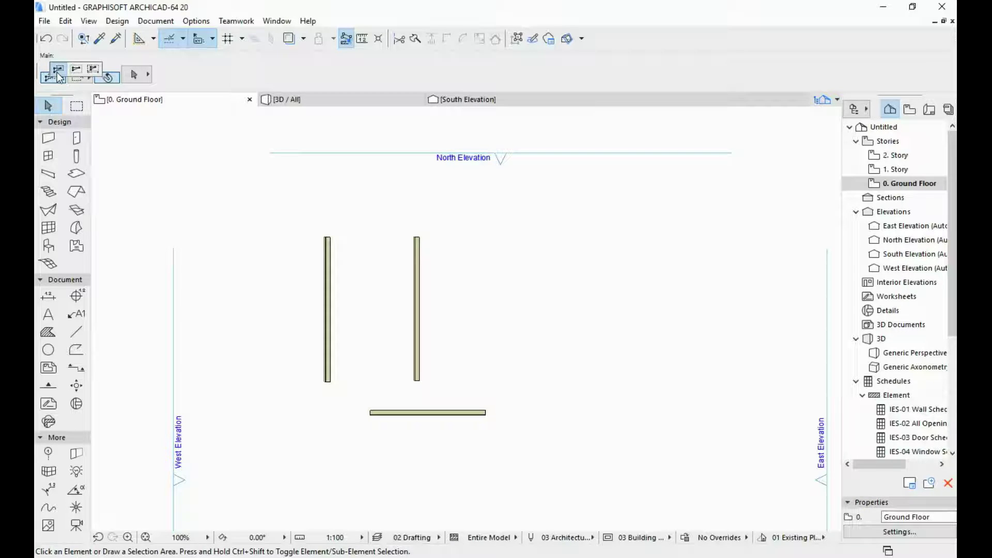
pyautogui.moveTo(291, 200); pyautogui.dragTo(397, 450)
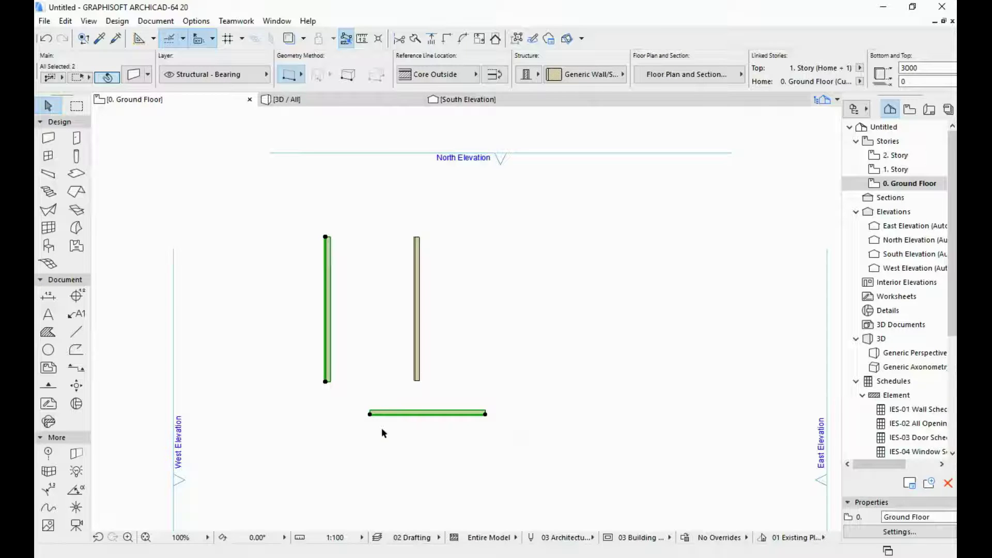
pyautogui.press('Escape')
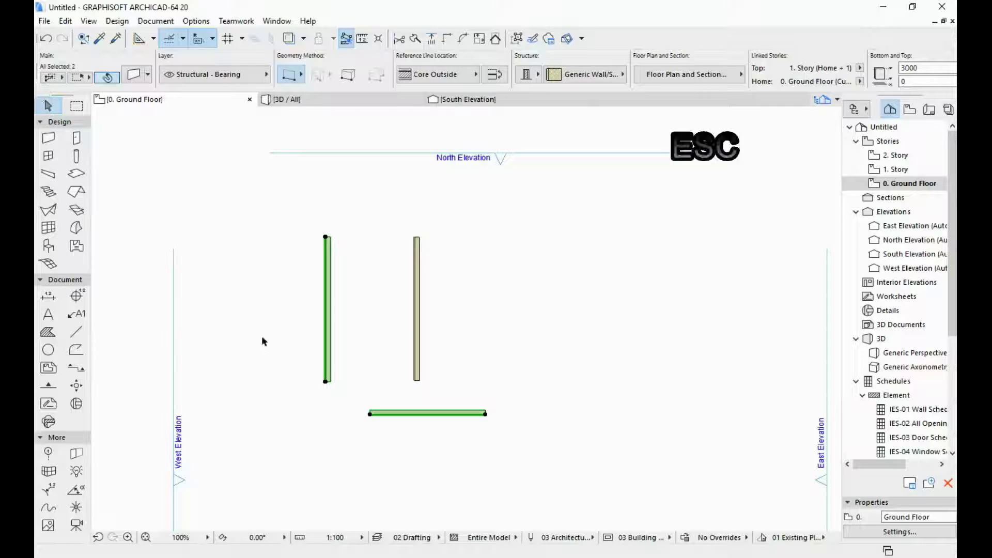
pyautogui.press('Escape')
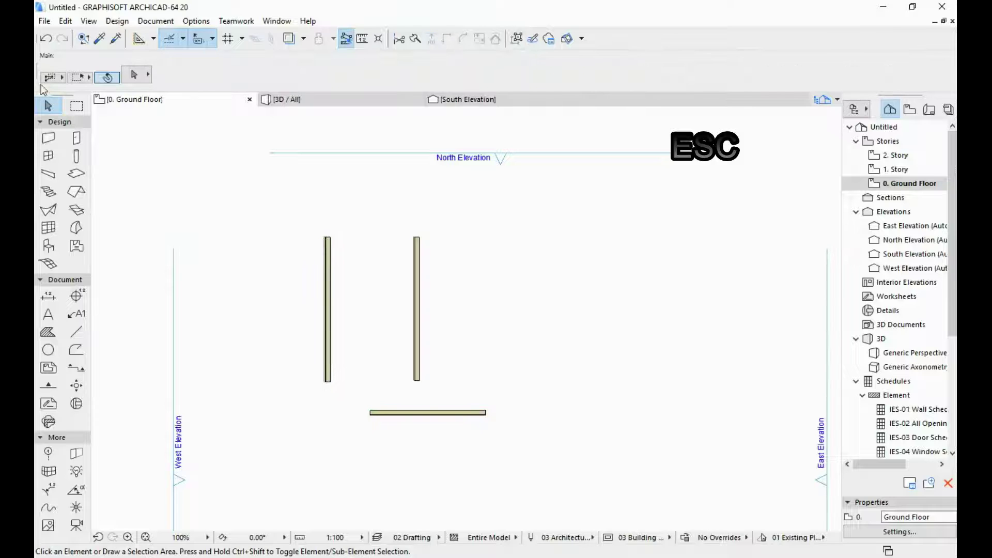
# Switch to the selection method for fully enclosed elements only, select the west vertical wall with a rectangle, and deselect it
pyautogui.click(50, 77)
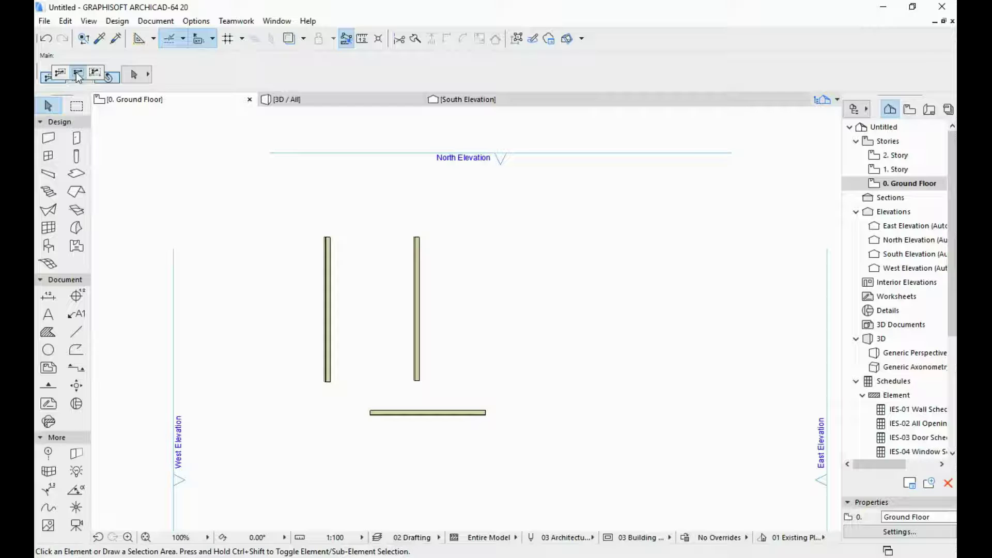
pyautogui.click(75, 73)
pyautogui.moveTo(283, 195); pyautogui.dragTo(393, 461)
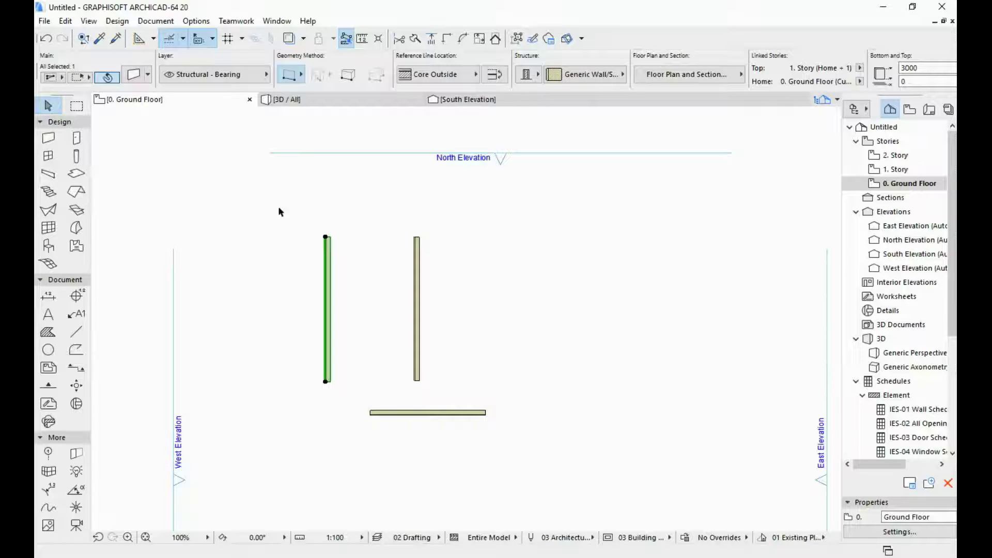
pyautogui.click(386, 224)
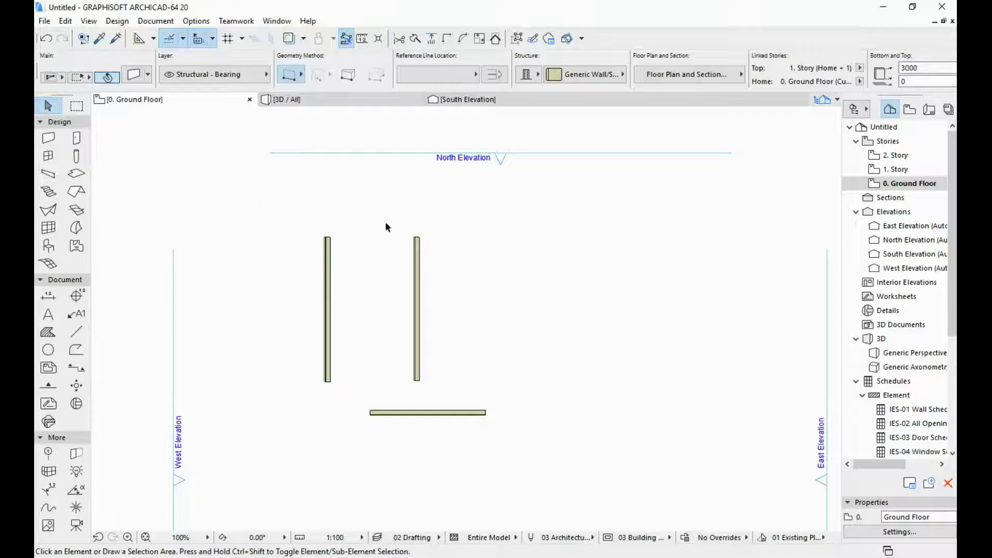
# Switch to the direction-dependent selection method and draw a rectangle around the west vertical wall and part of the horizontal wall in each direction
pyautogui.click(58, 79)
pyautogui.click(79, 71)
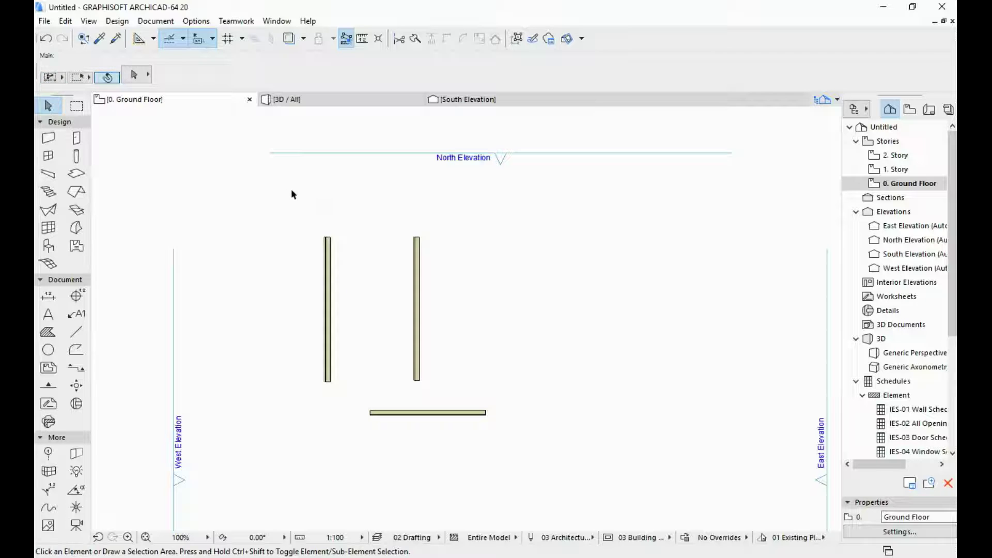
pyautogui.moveTo(288, 190); pyautogui.dragTo(398, 446)
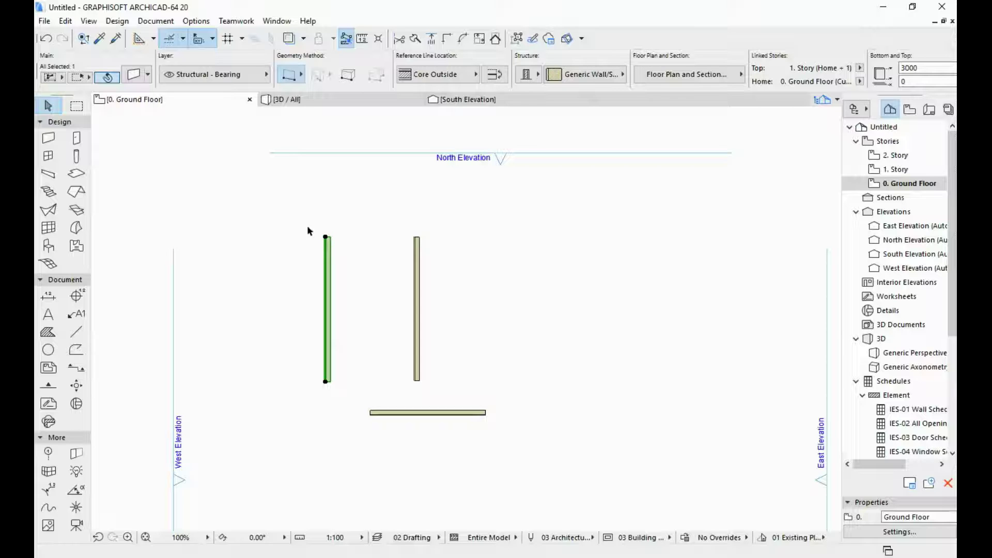
pyautogui.click(379, 281)
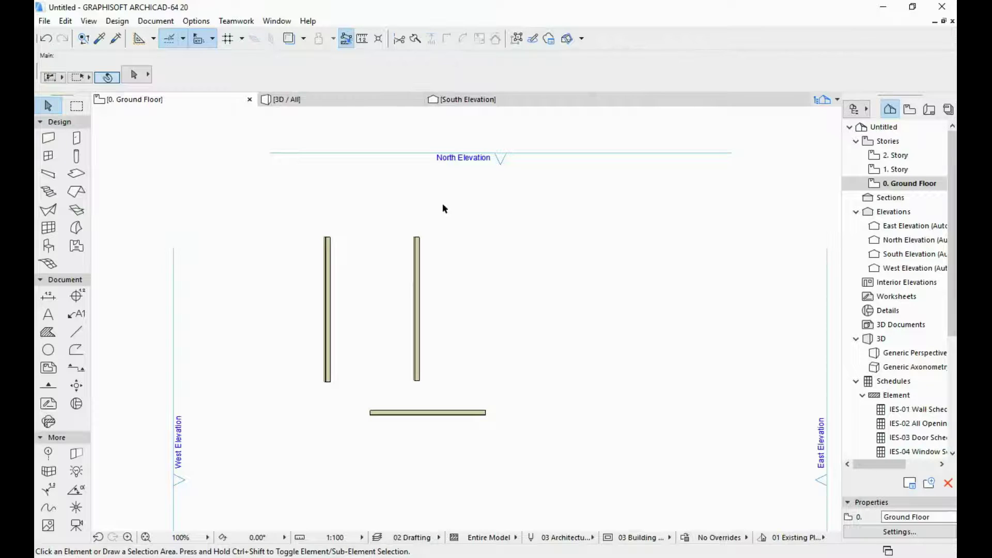
pyautogui.moveTo(402, 219); pyautogui.dragTo(280, 461)
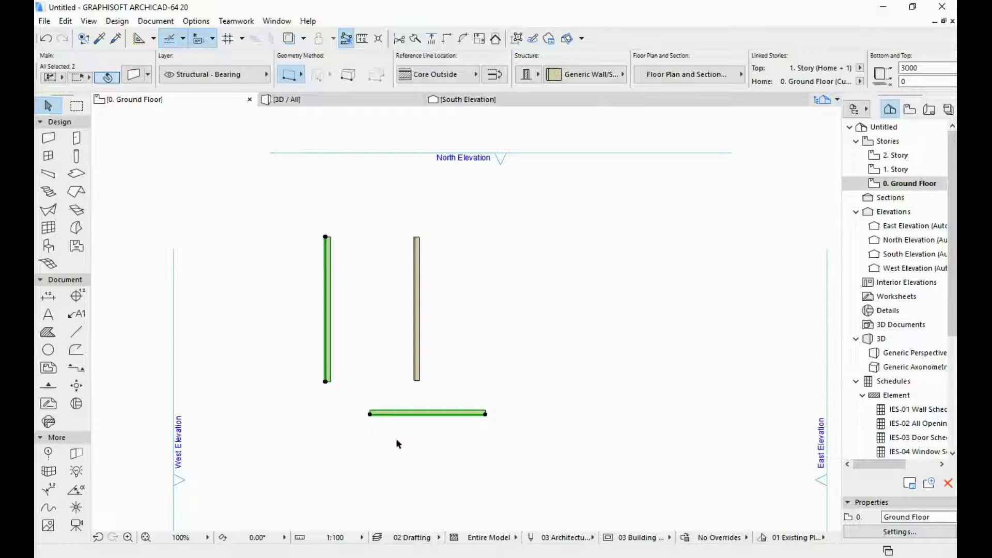
# Clear the selection, switch the selection geometry to polygonal, enclose the west vertical wall and part of the horizontal wall in a polygon, and deselect them
pyautogui.click(385, 328)
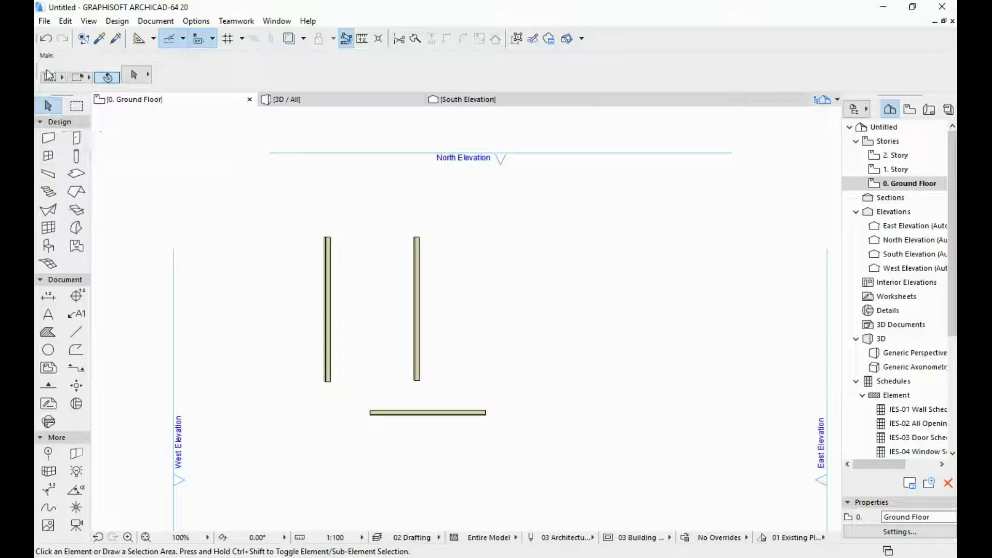
pyautogui.click(62, 77)
pyautogui.click(58, 78)
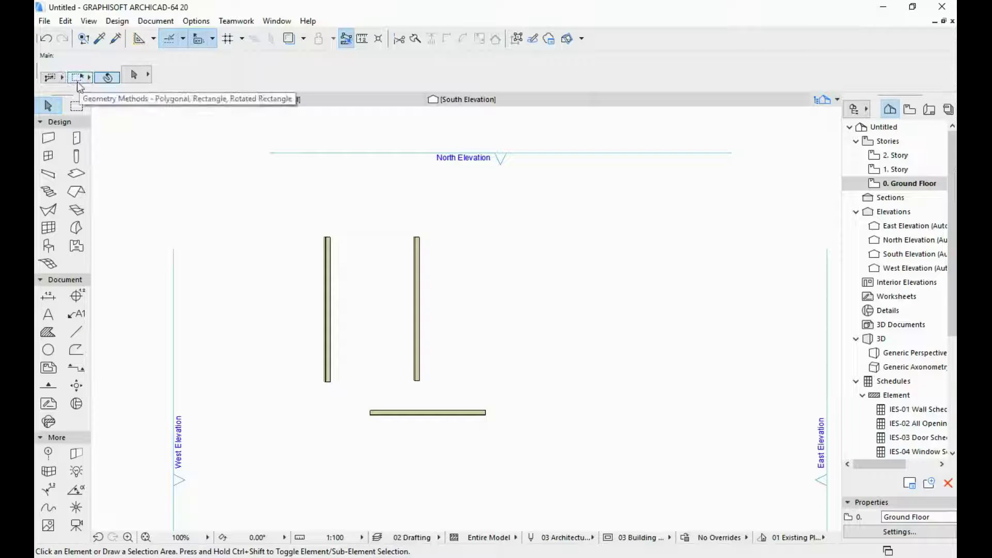
pyautogui.click(83, 81)
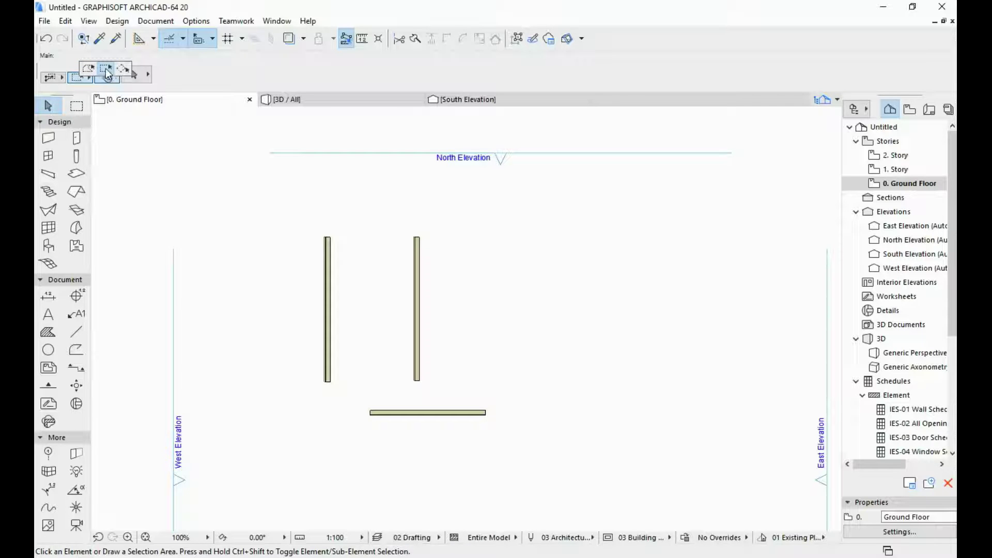
pyautogui.click(105, 67)
pyautogui.click(285, 250)
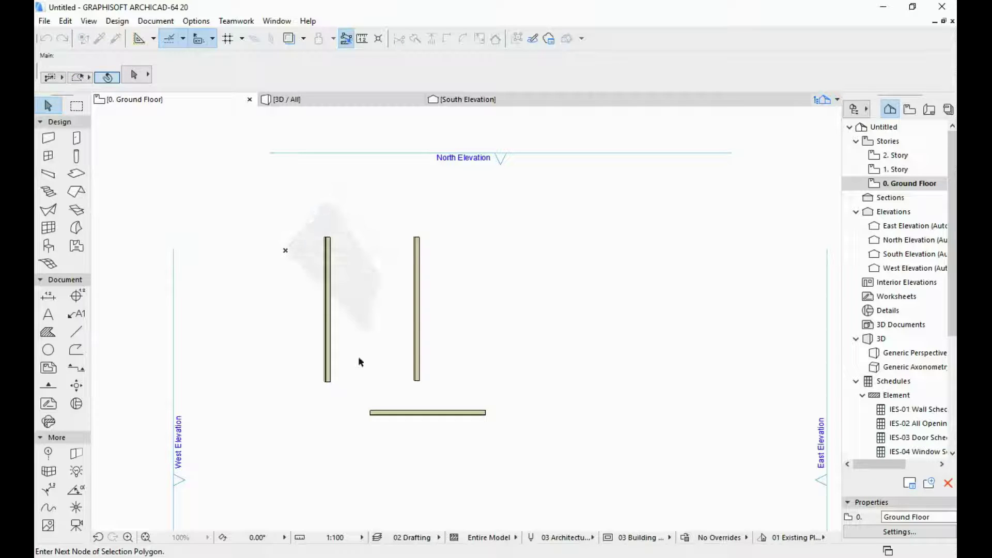
pyautogui.click(416, 397)
pyautogui.click(416, 503)
pyautogui.click(269, 402)
pyautogui.click(286, 250)
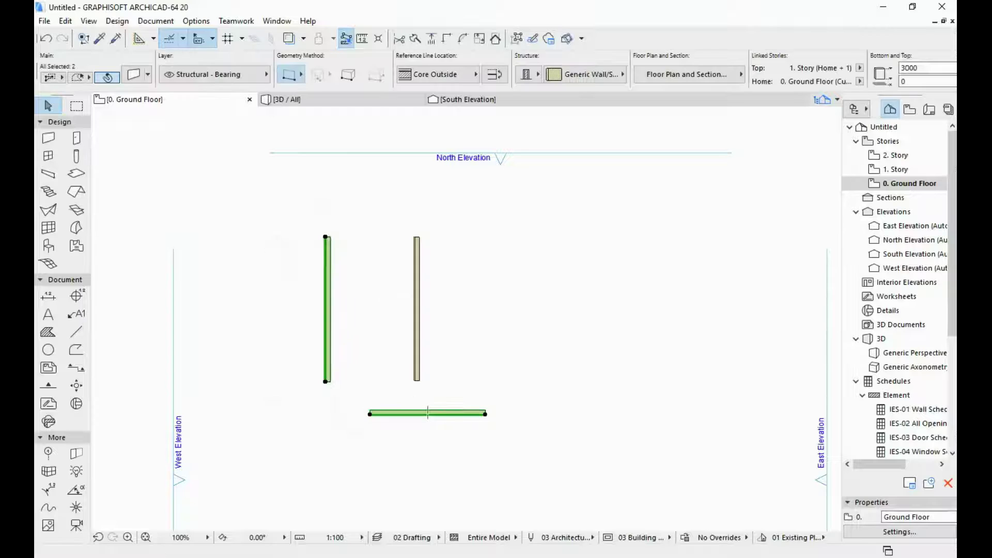
pyautogui.click(401, 346)
# Switch the selection geometry to rotated rectangle and draw a diagonally rotated selection area across the west vertical wall, leaving nothing selected
pyautogui.click(77, 76)
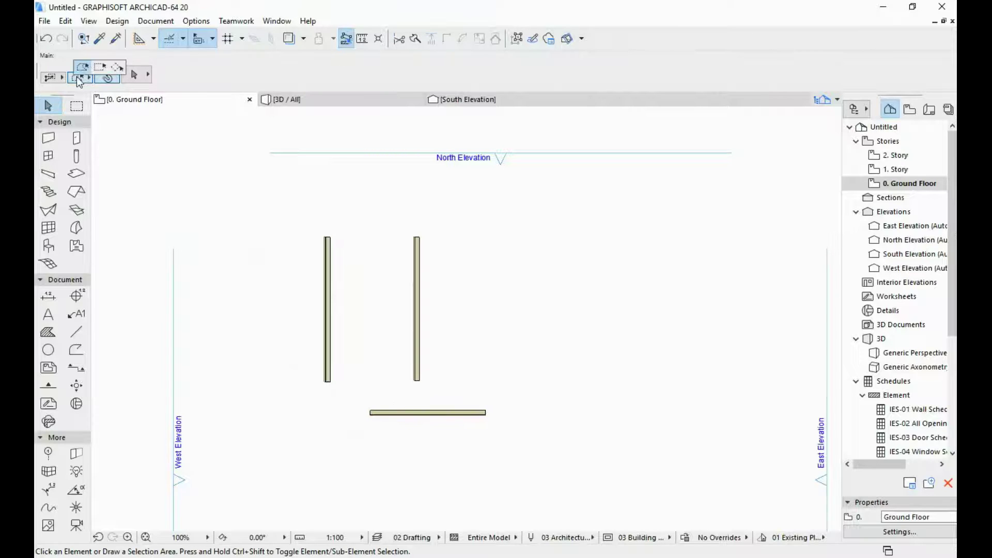
pyautogui.click(118, 67)
pyautogui.click(235, 289)
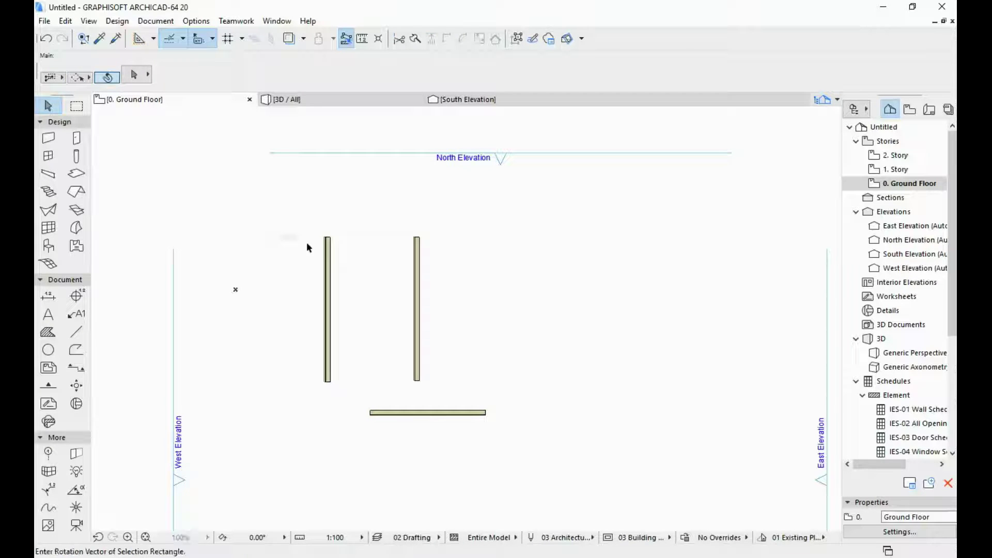
pyautogui.click(325, 200)
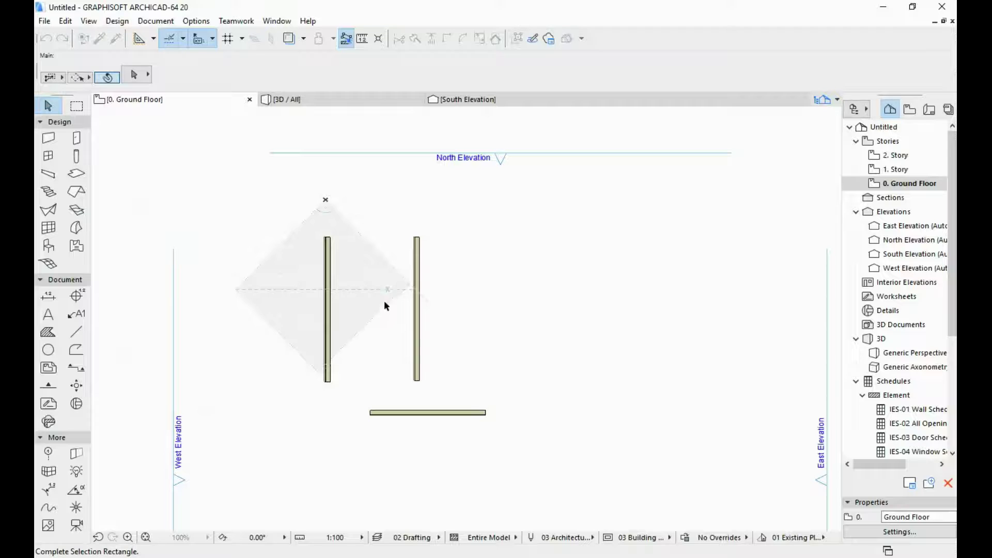
pyautogui.click(381, 271)
pyautogui.click(361, 449)
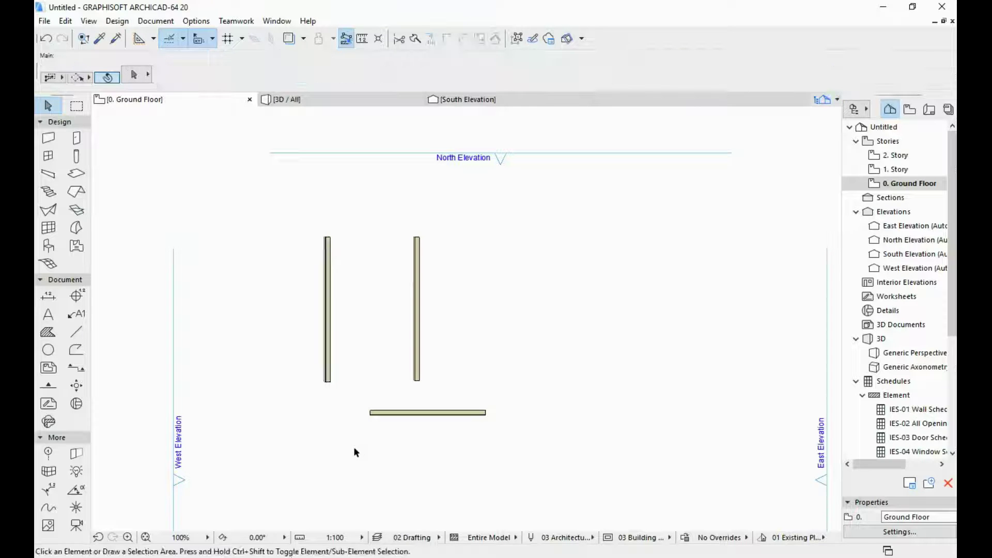
# Set the selection geometry back to rectangle, with Quick Selection kept on
pyautogui.click(82, 78)
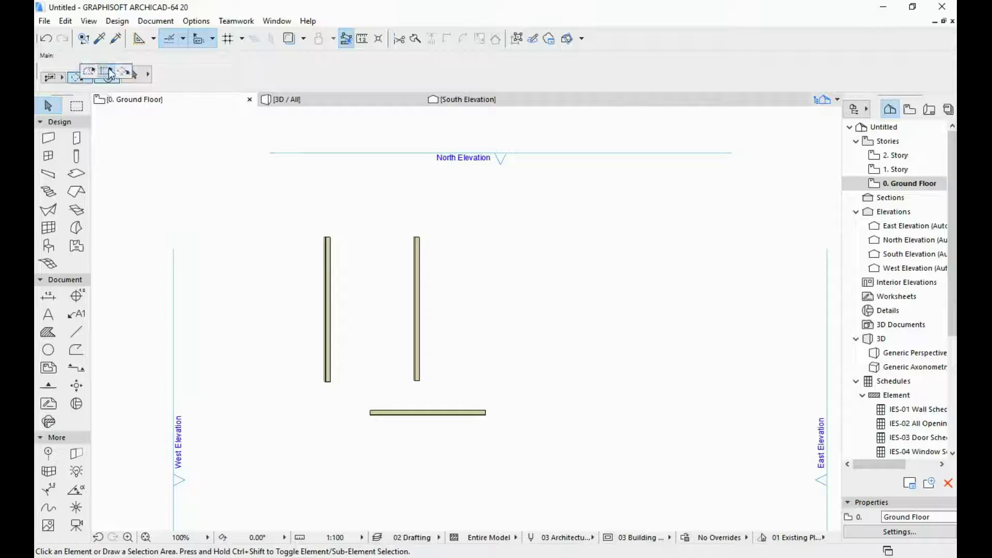
pyautogui.click(109, 72)
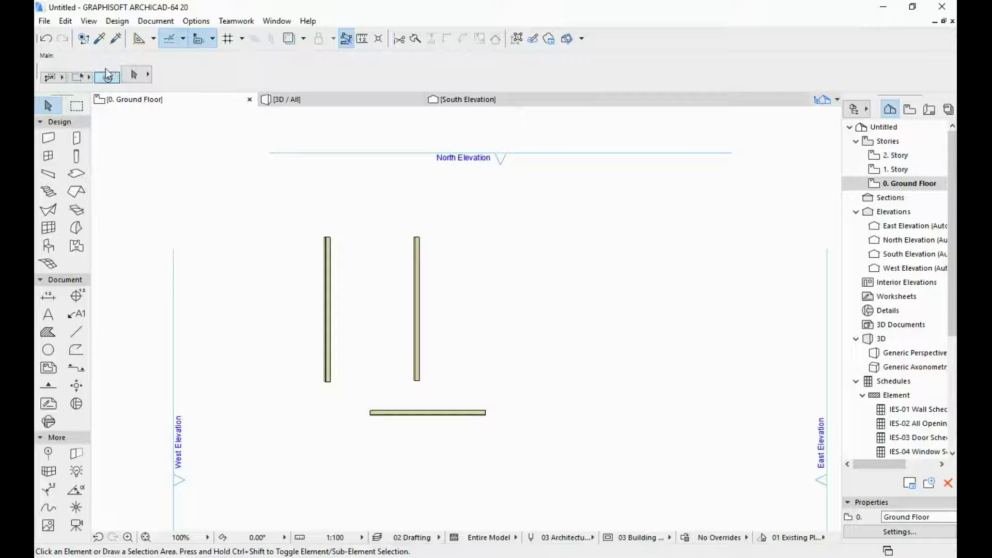
pyautogui.click(107, 77)
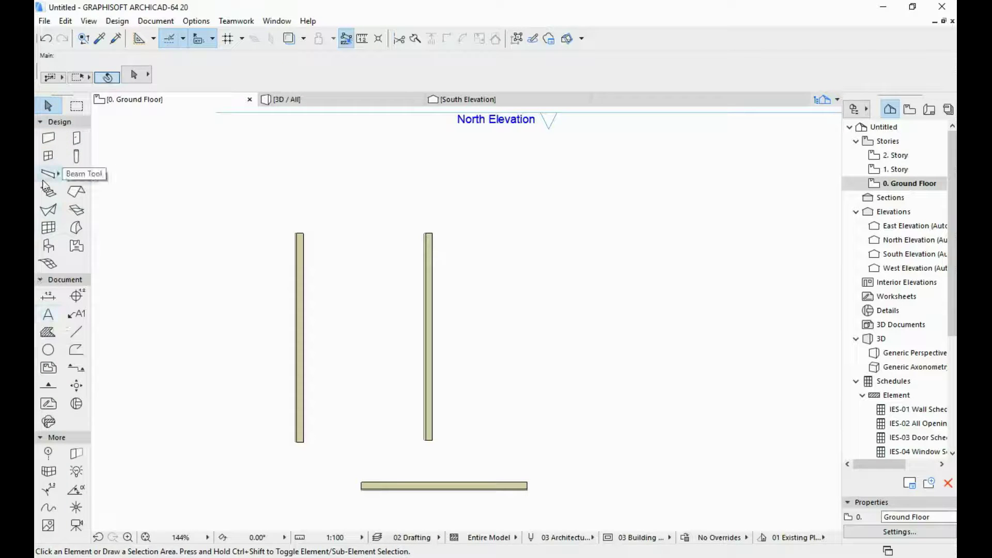
# Activate the Slab tool, start a rectangular slab at the west vertical wall, and cancel it
pyautogui.click(77, 176)
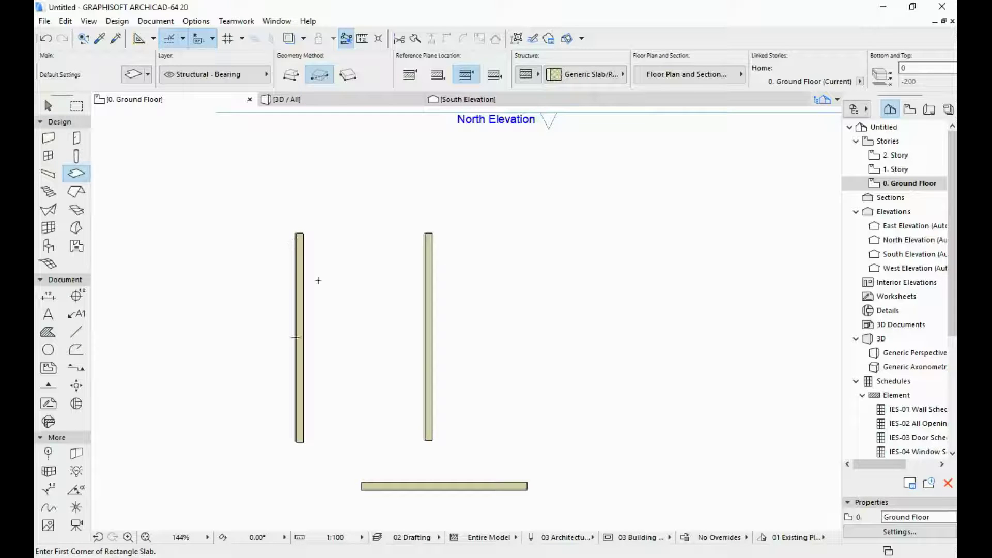
pyautogui.click(296, 278)
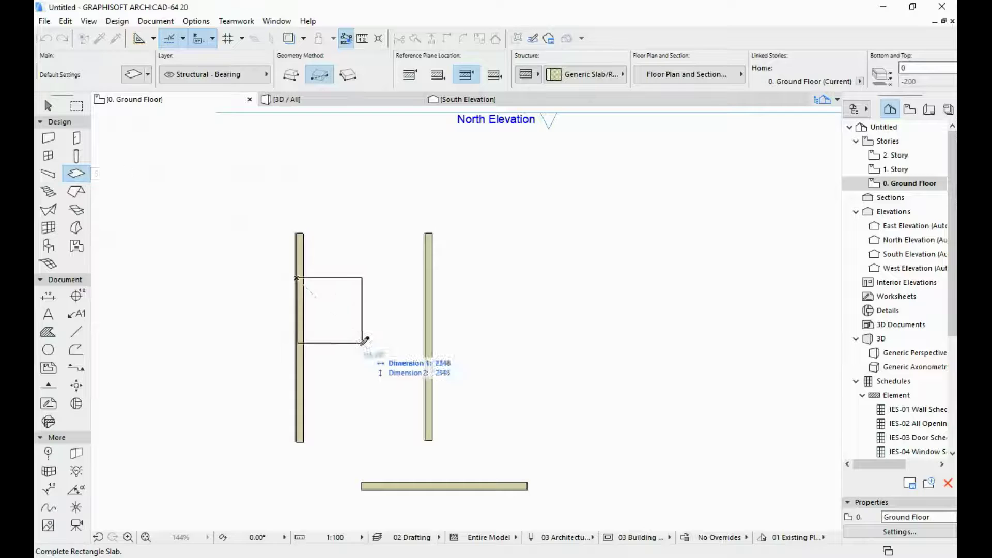
pyautogui.press('Escape')
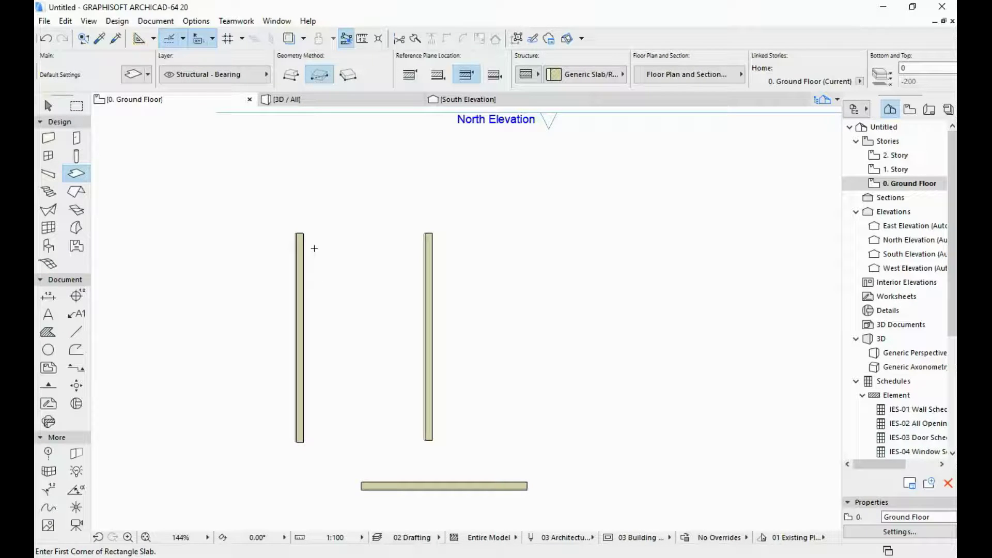
# With the Slab tool active, temporarily select the east vertical wall and the horizontal wall one after the other, deselecting each
pyautogui.moveTo(305, 255)
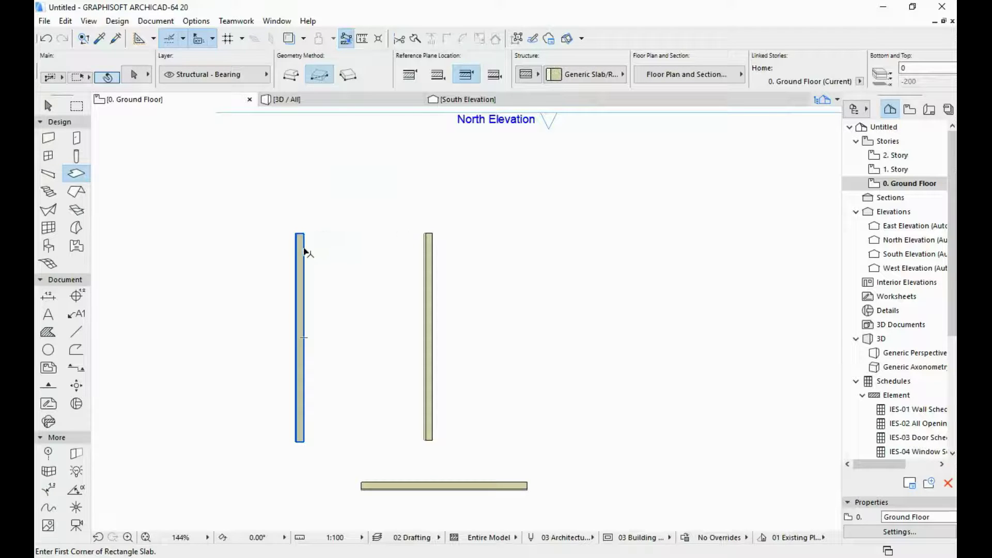
pyautogui.keyDown('shift'); pyautogui.click(429, 257); pyautogui.keyUp('shift')
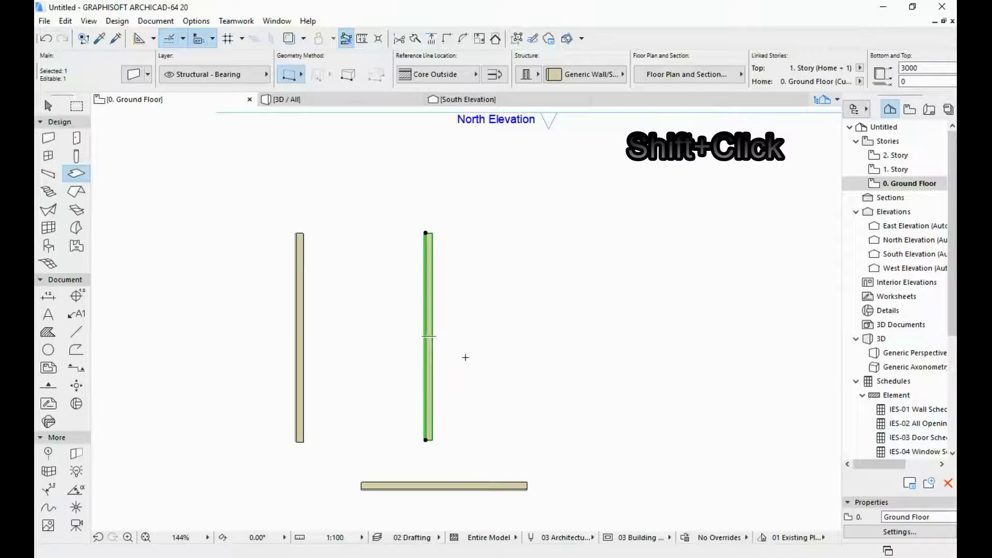
pyautogui.press('Escape')
pyautogui.keyDown('shift'); pyautogui.click(496, 487); pyautogui.keyUp('shift')
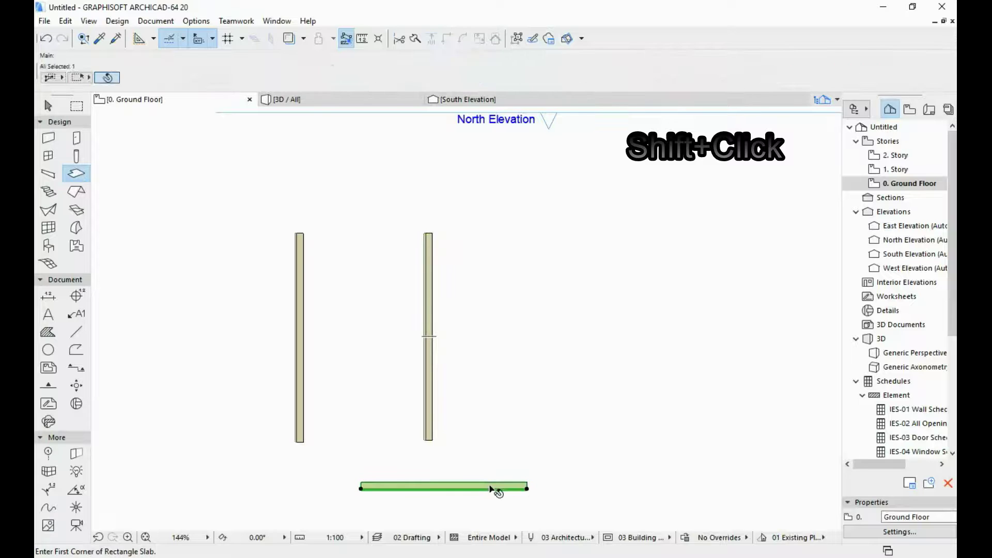
pyautogui.press('Escape')
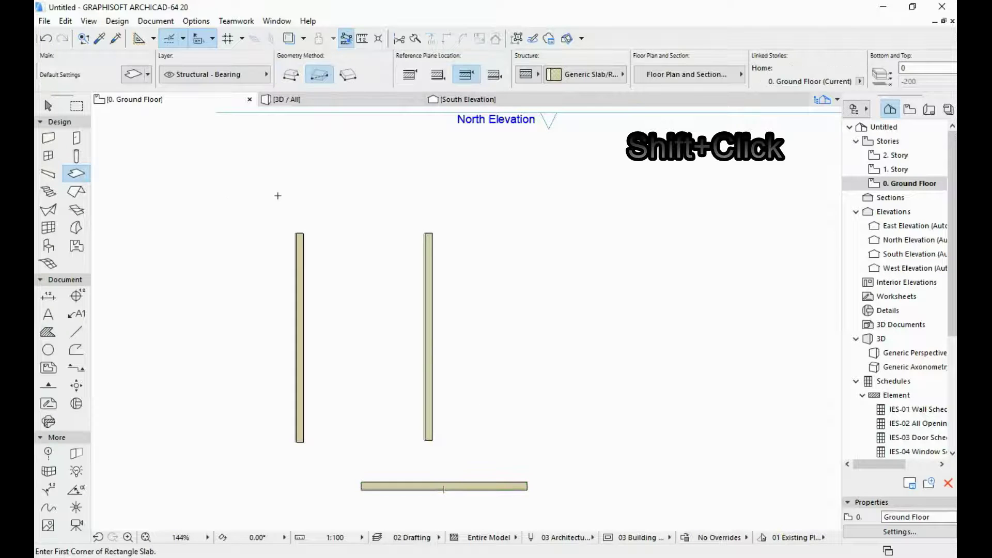
# Temporarily select both vertical walls with a selection rectangle, and try to draw a rectangular slab starting northwest of the walls
pyautogui.keyDown('shift'); pyautogui.click(256, 189); pyautogui.keyUp('shift')
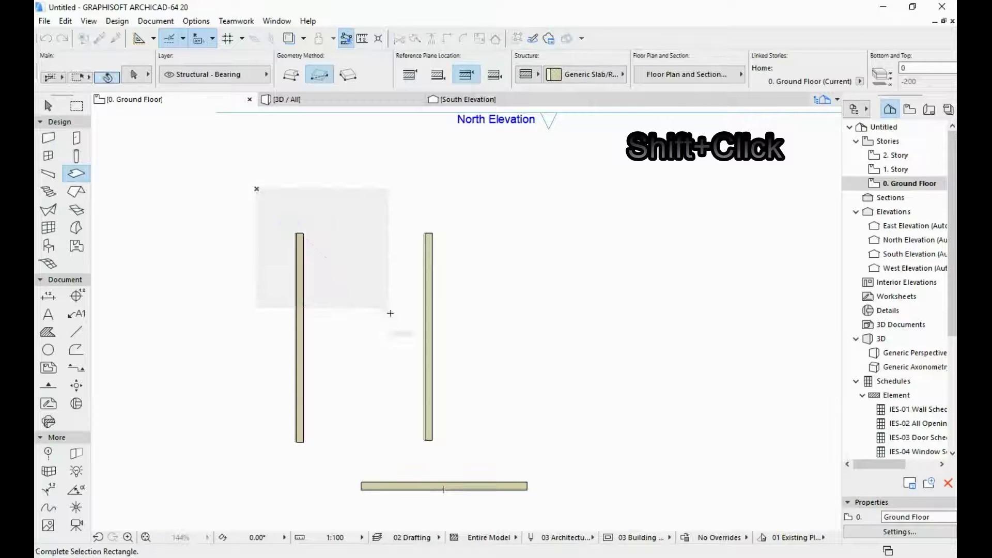
pyautogui.keyDown('shift'); pyautogui.click(480, 464); pyautogui.keyUp('shift')
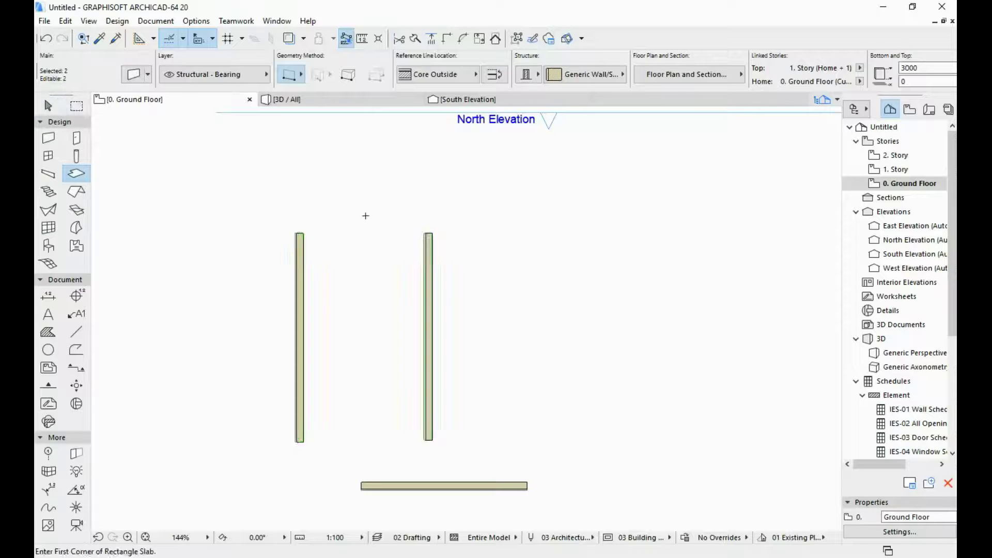
pyautogui.click(250, 185)
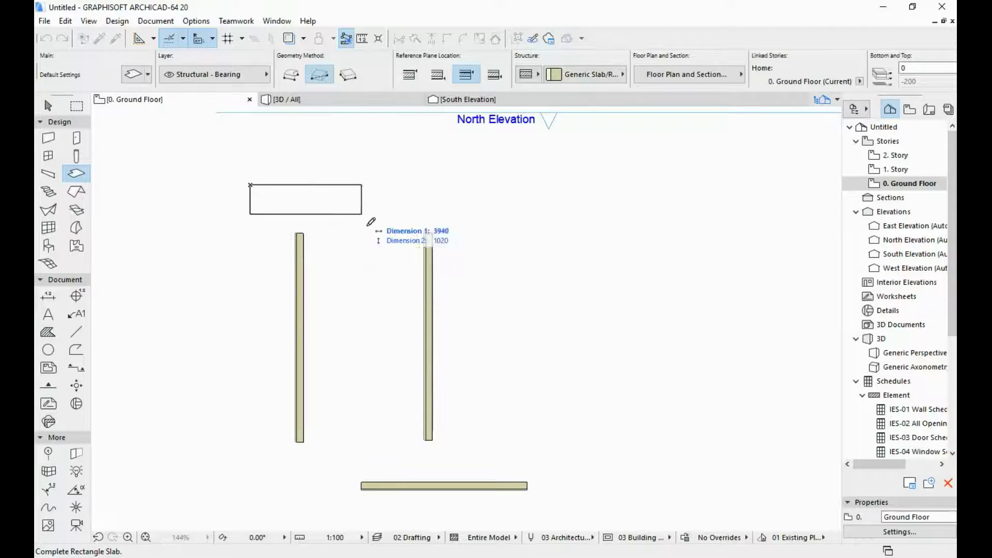
pyautogui.click(378, 300)
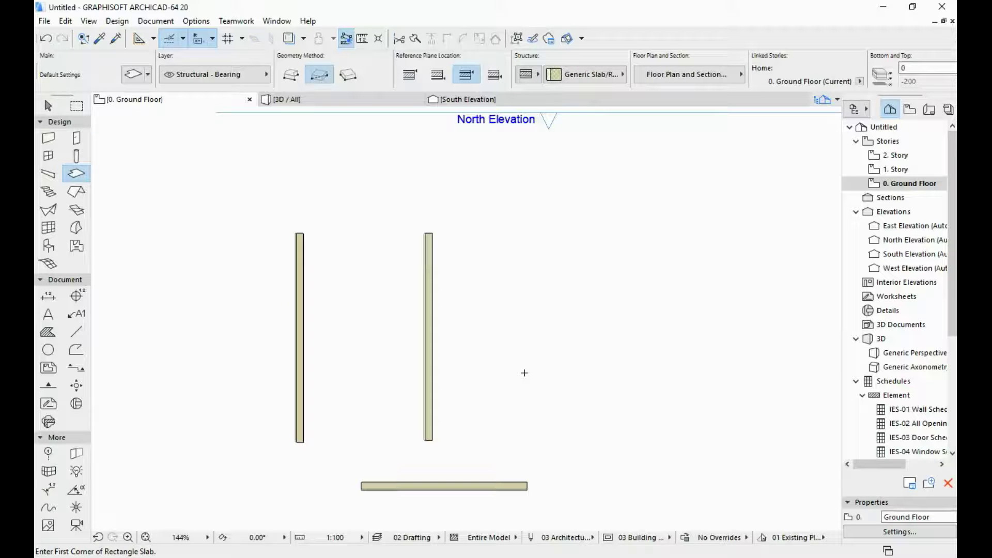
# Draw a closed, irregular five-sided fill polygon east of the walls with the Fill tool
pyautogui.click(47, 332)
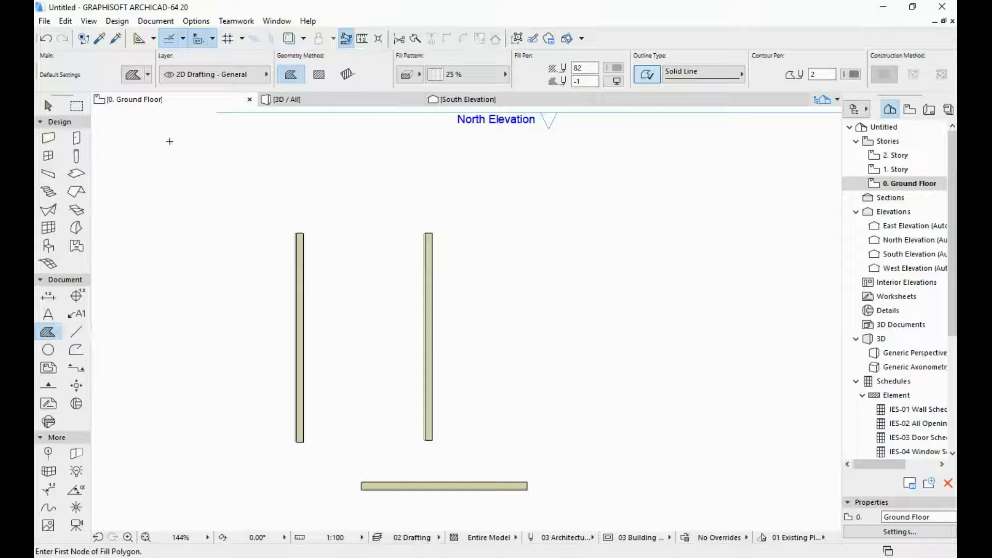
pyautogui.click(507, 323)
pyautogui.click(574, 168)
pyautogui.click(672, 280)
pyautogui.click(766, 305)
pyautogui.click(610, 427)
pyautogui.click(509, 321)
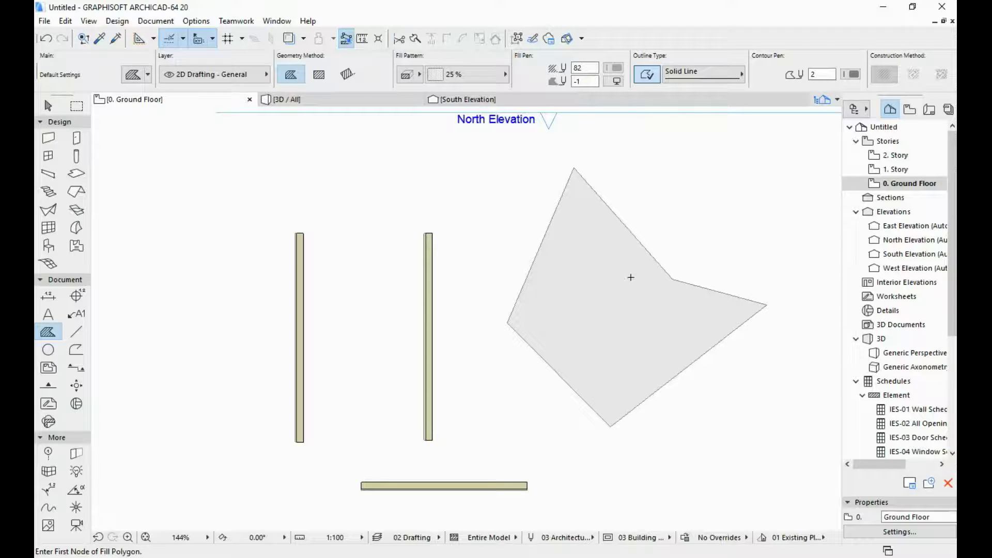
# Temporarily select the fill by its interior and again by its northeast edge, deselecting it each time
pyautogui.press('shift')
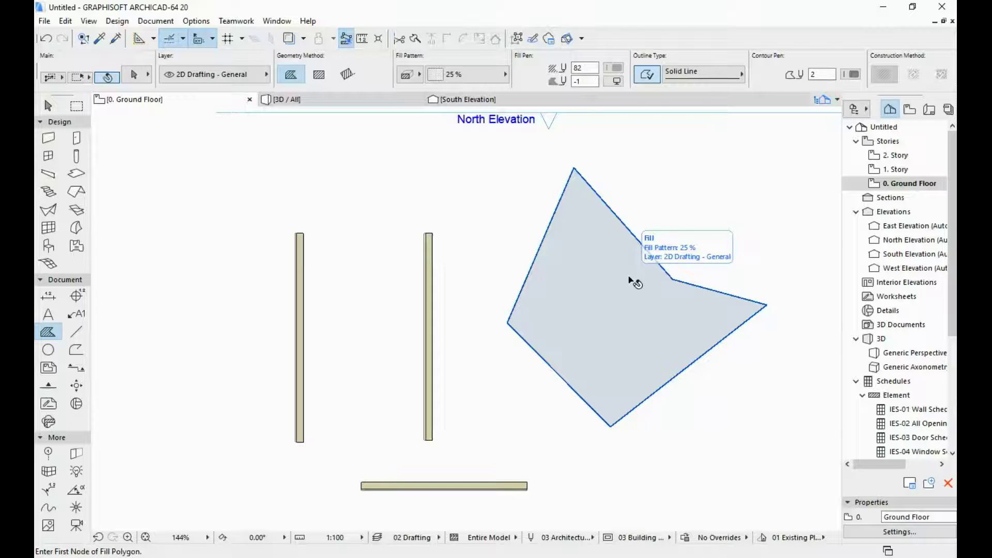
pyautogui.keyDown('shift'); pyautogui.click(631, 281); pyautogui.keyUp('shift')
pyautogui.press('Escape')
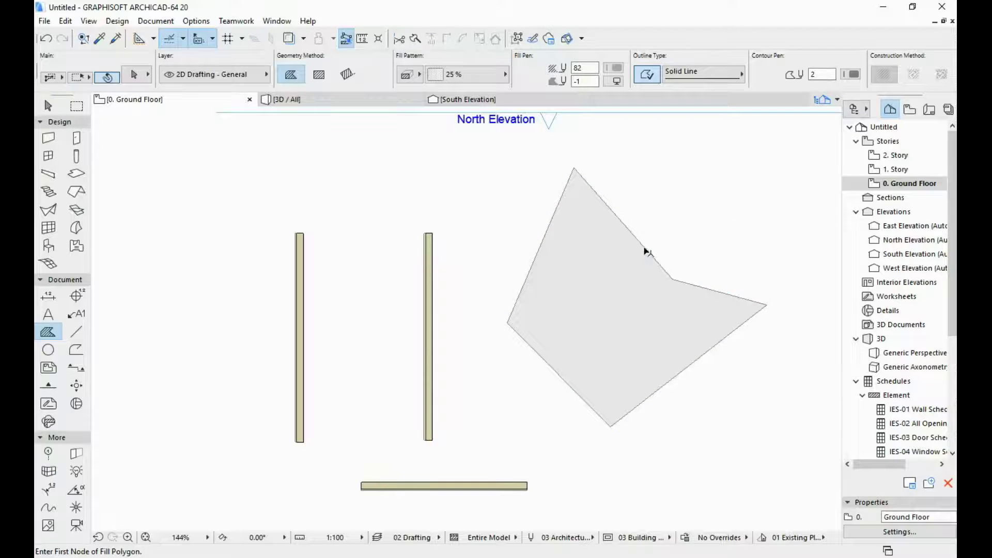
pyautogui.press('shift')
pyautogui.keyDown('shift'); pyautogui.click(644, 249); pyautogui.keyUp('shift')
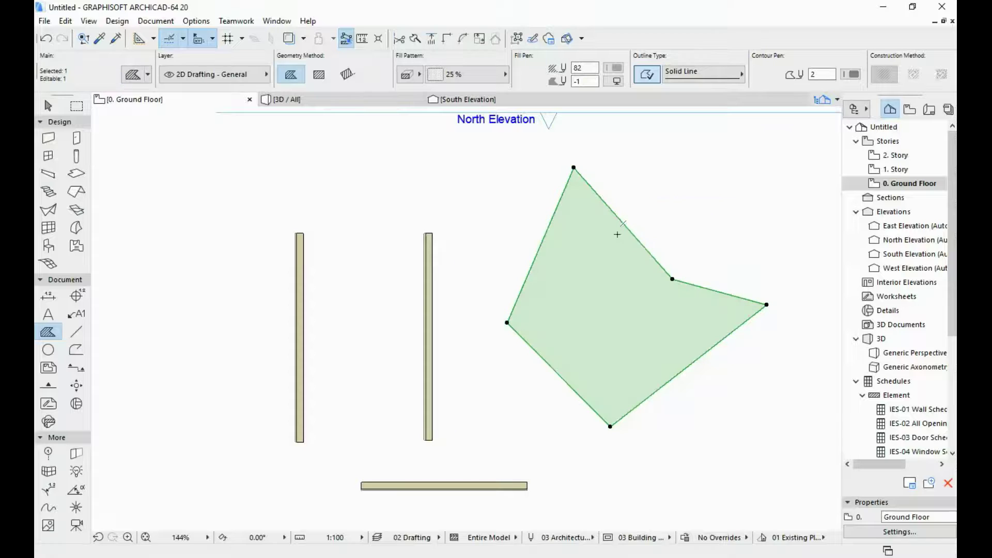
pyautogui.press('Escape')
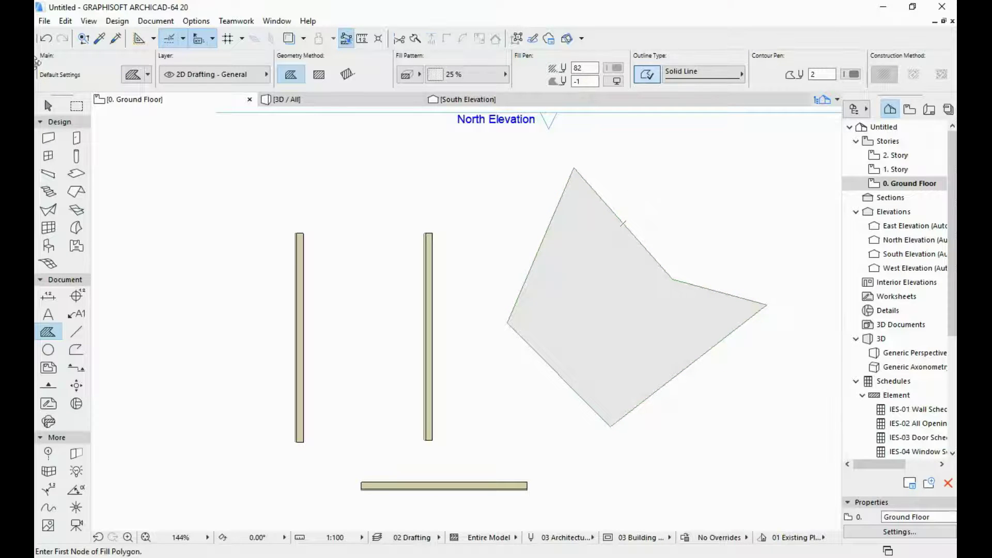
# Return to the Arrow tool with Quick Selection turned off, select the fill by its northeast edge, and deselect it
pyautogui.click(49, 107)
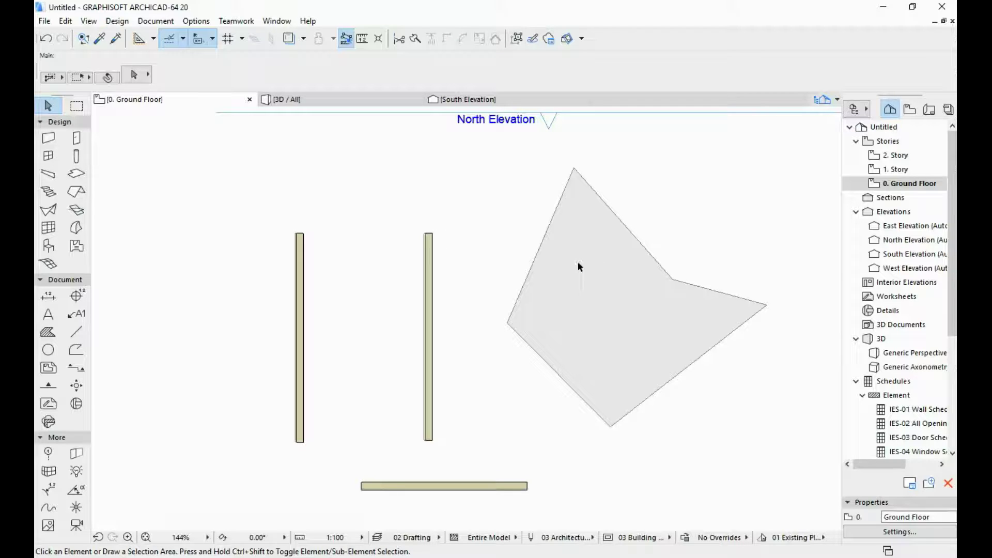
pyautogui.click(617, 219)
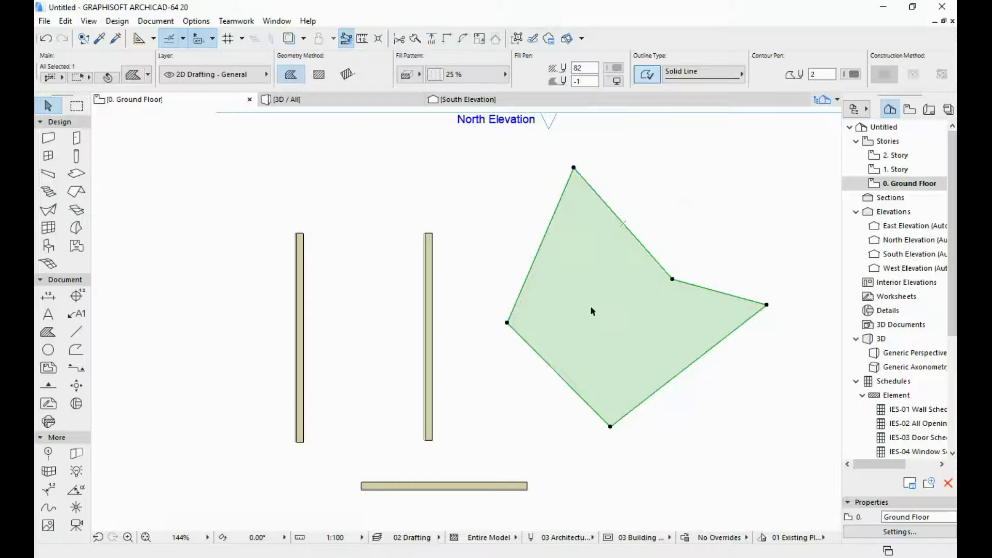
pyautogui.click(502, 247)
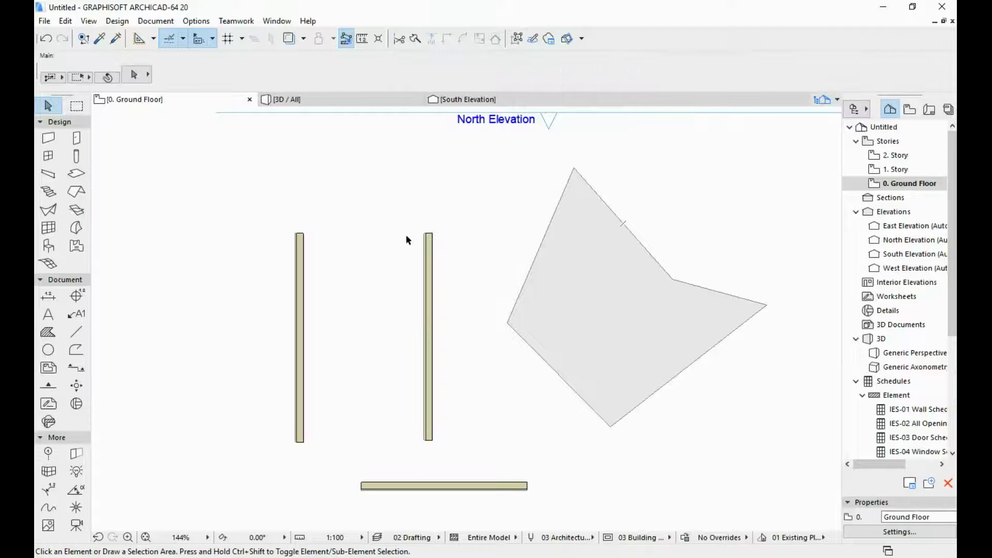
# Select the east vertical wall by its east edge near its north end, and deselect it
pyautogui.scroll(10, 428, 235)
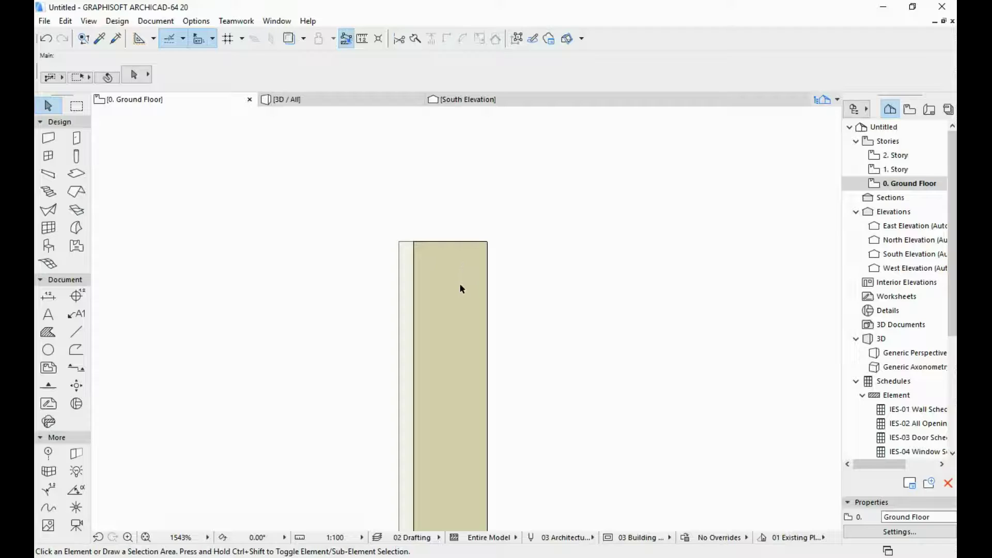
pyautogui.click(489, 270)
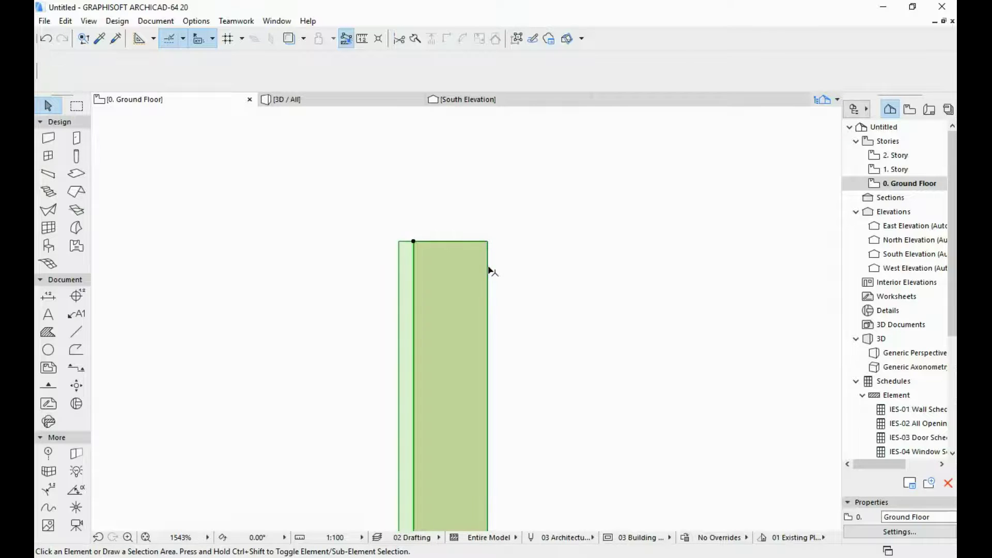
pyautogui.click(555, 412)
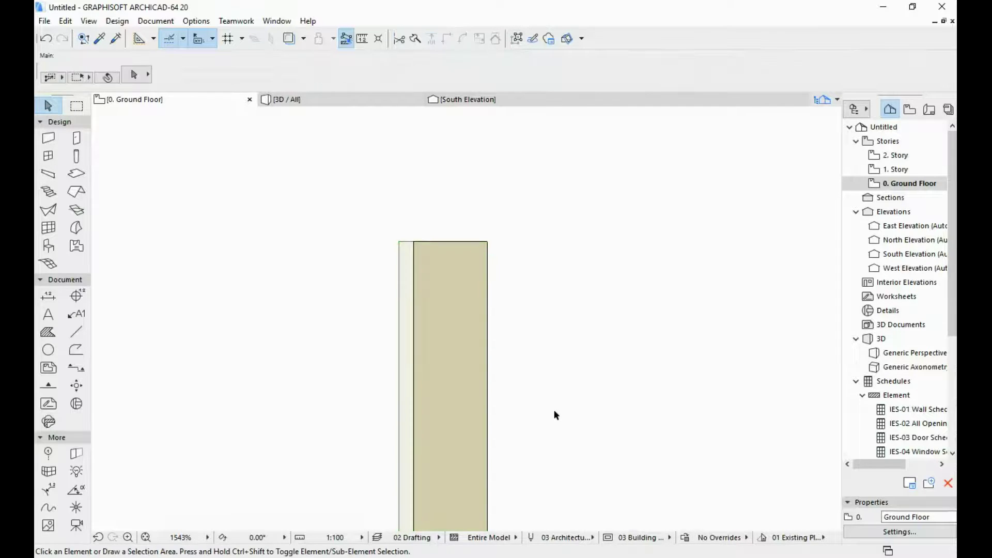
# Turn Quick Selection on and highlight the fill by pointing at its interior
pyautogui.click(109, 77)
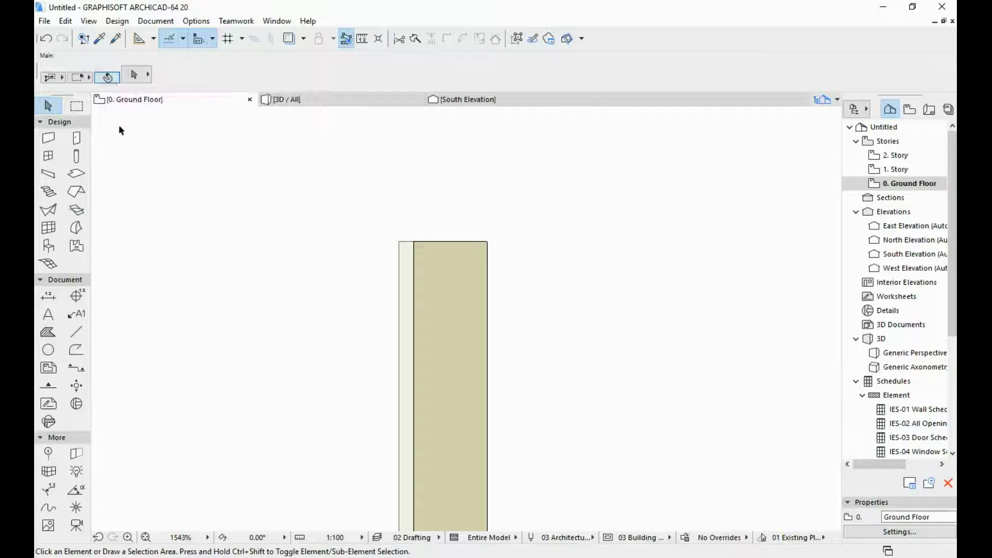
pyautogui.scroll(-8, 308, 267)
pyautogui.moveTo(593, 317); pyautogui.dragTo(465, 315, button='middle')
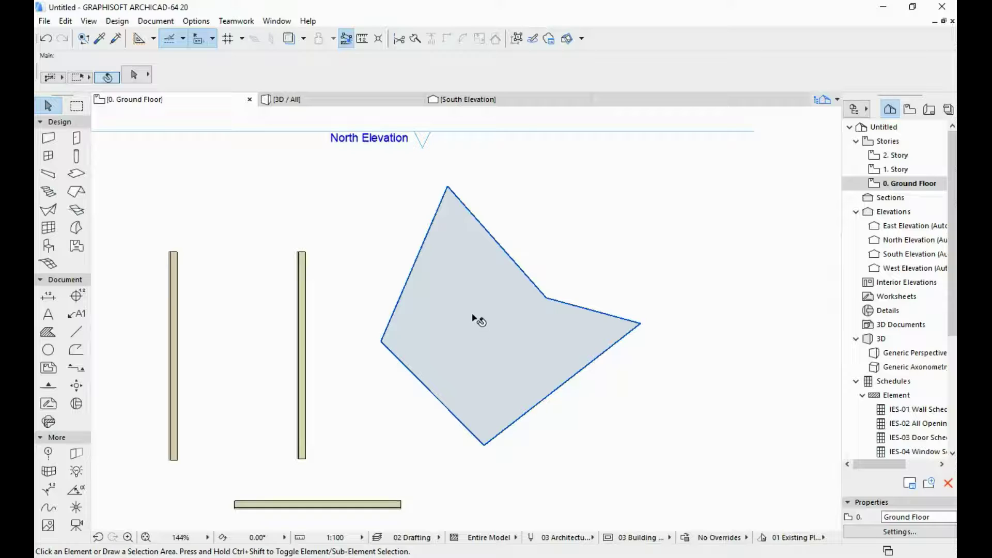
pyautogui.moveTo(500, 283)
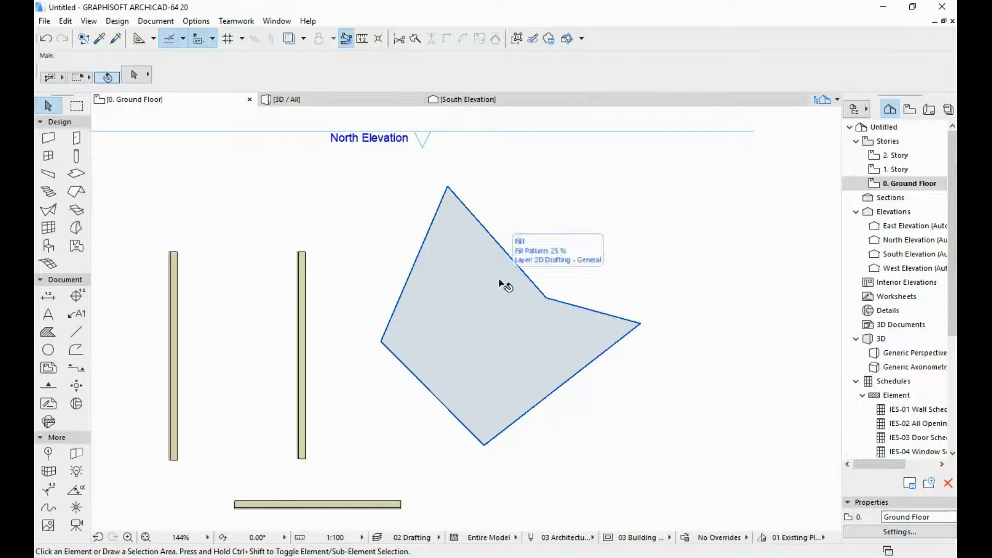
pyautogui.click(48, 422)
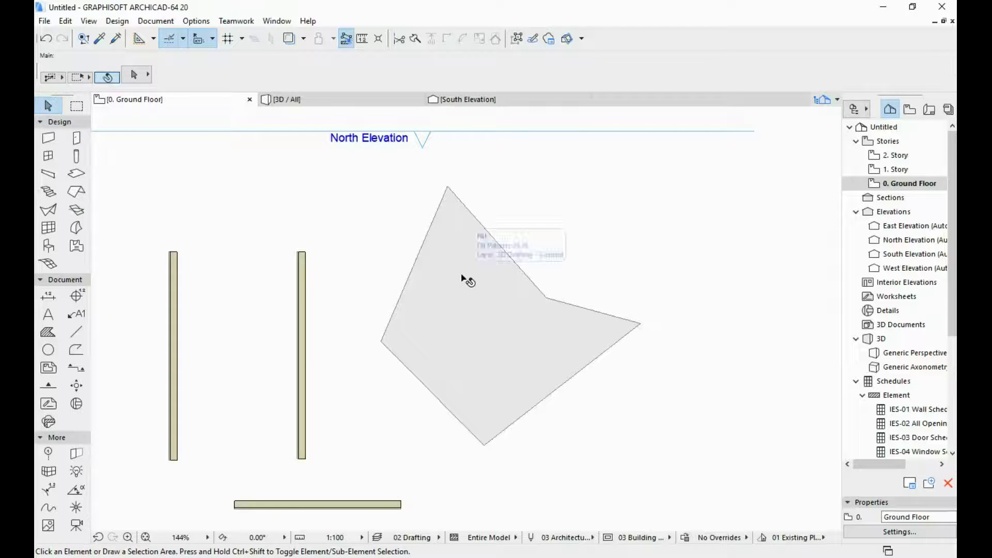
# Undo the slab traced automatically from the fill, and draw a polygonal slab over the fill through its five corners
pyautogui.click(76, 173)
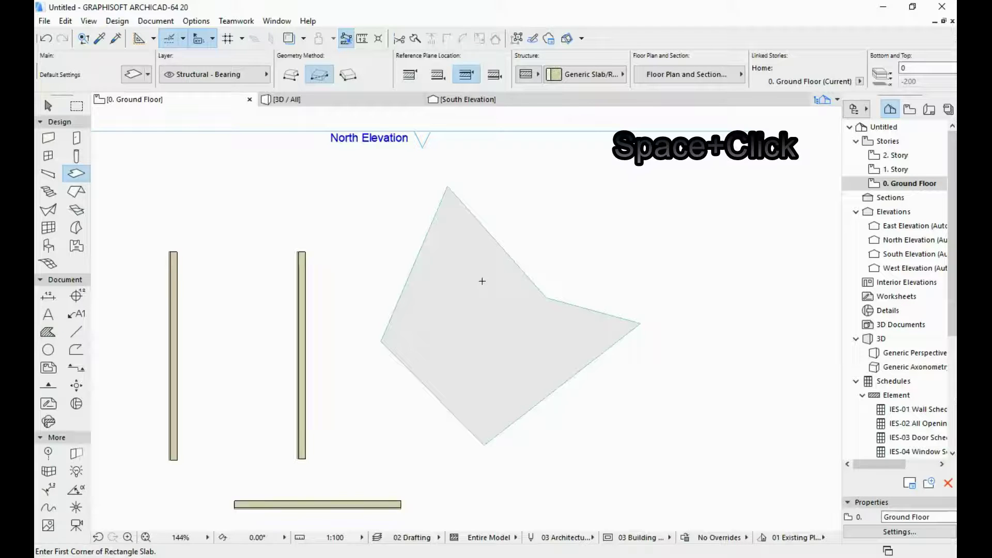
pyautogui.click(45, 37)
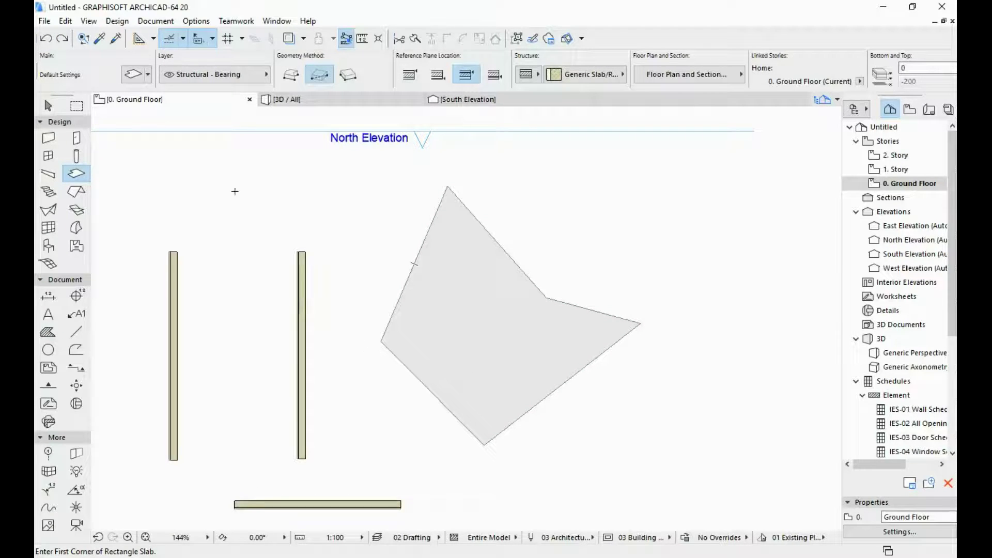
pyautogui.click(291, 77)
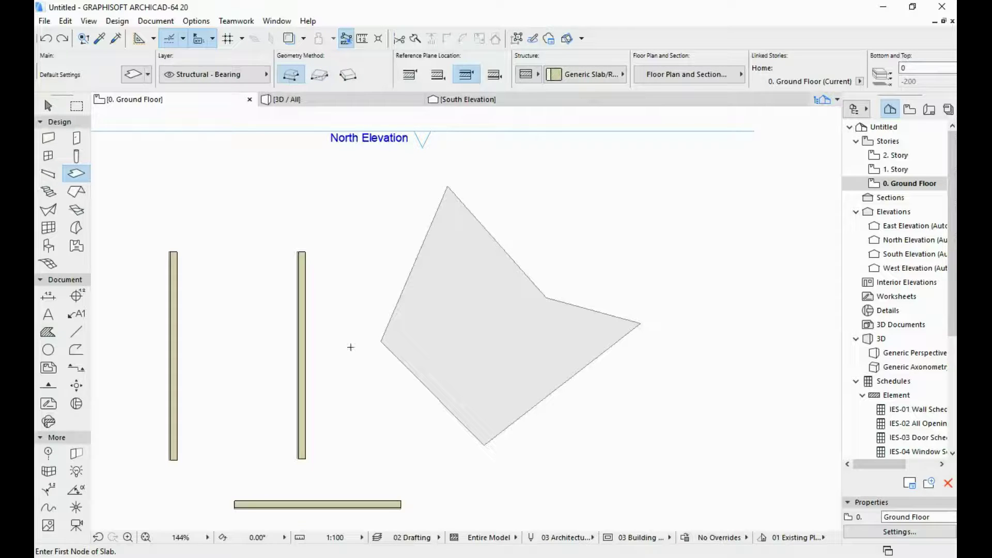
pyautogui.click(382, 341)
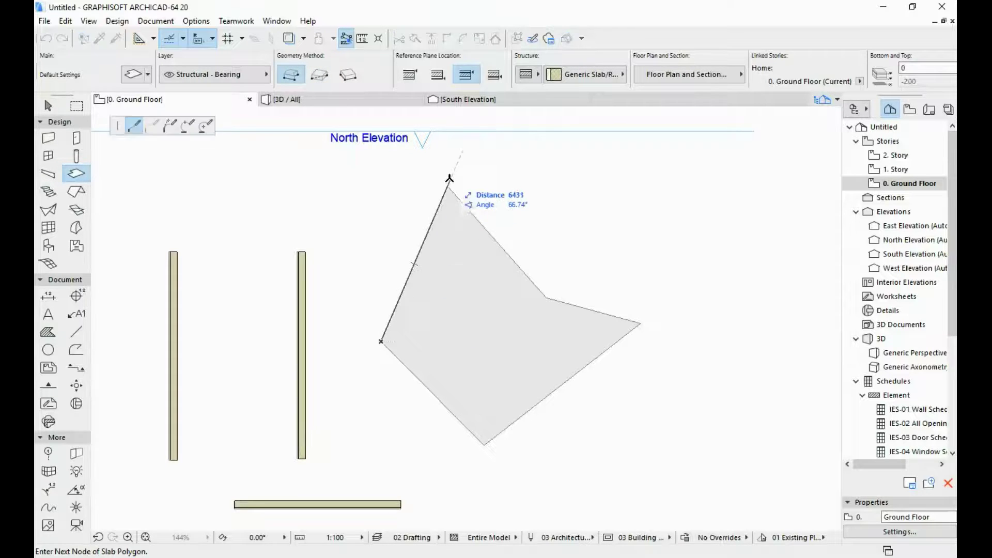
pyautogui.click(448, 186)
pyautogui.click(546, 298)
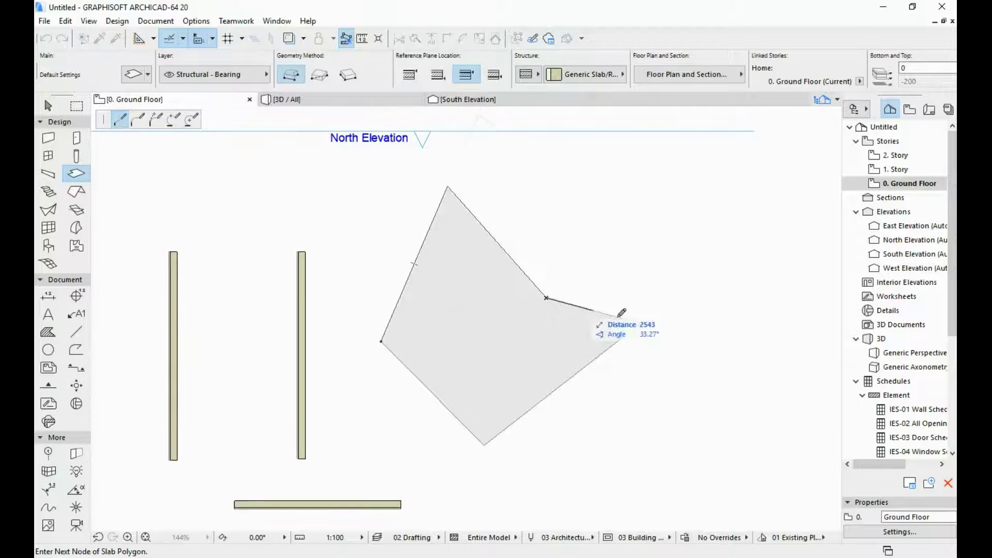
pyautogui.click(641, 324)
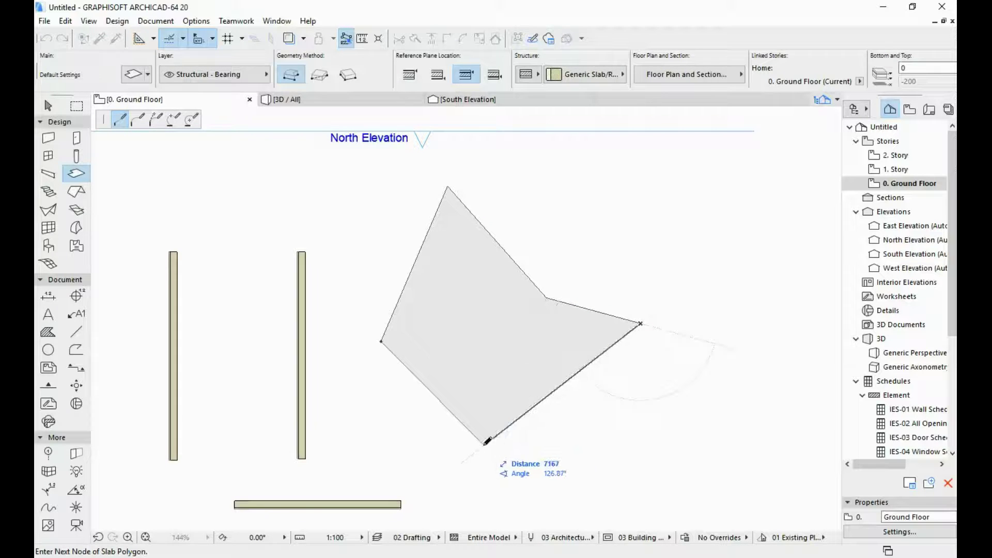
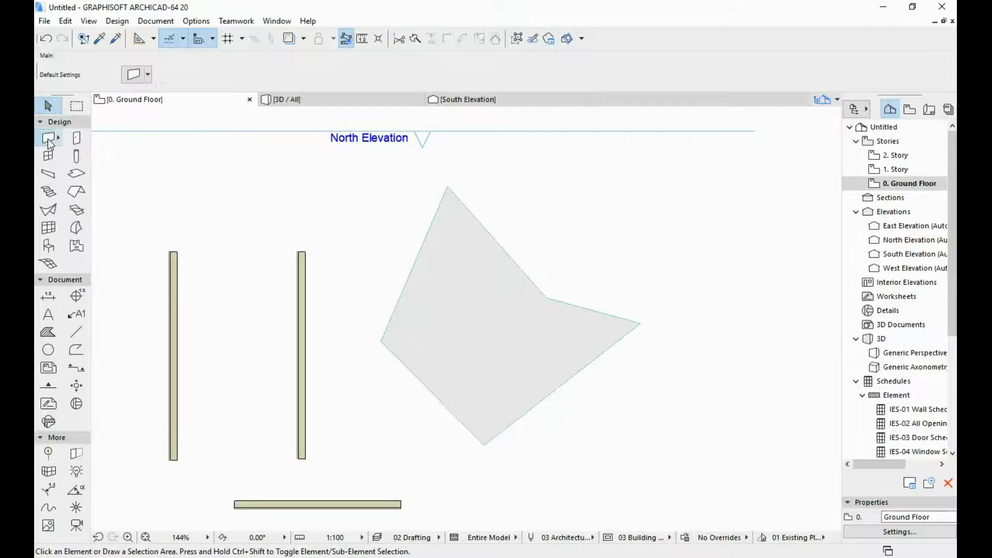
# With the Arrow tool, cycle through the overlapping slab and fill at the polygon's interior and select the fill
pyautogui.click(49, 106)
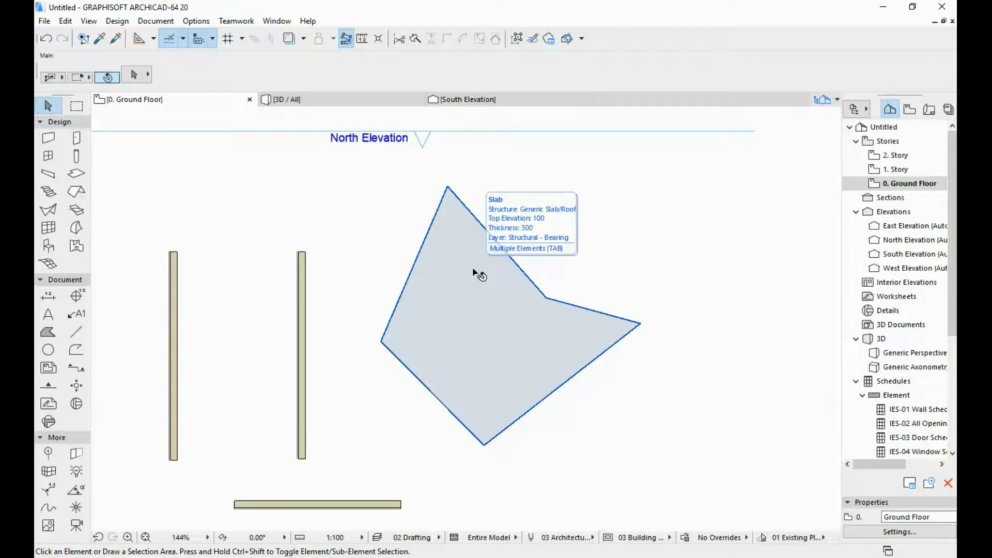
pyautogui.hotkey('shift', 'Tab')
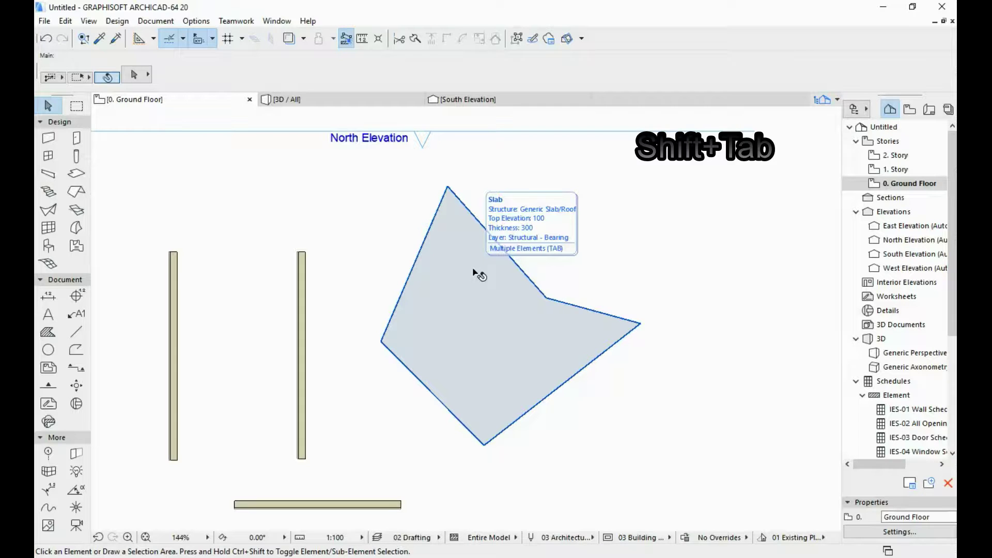
pyautogui.hotkey('shift', 'Tab')
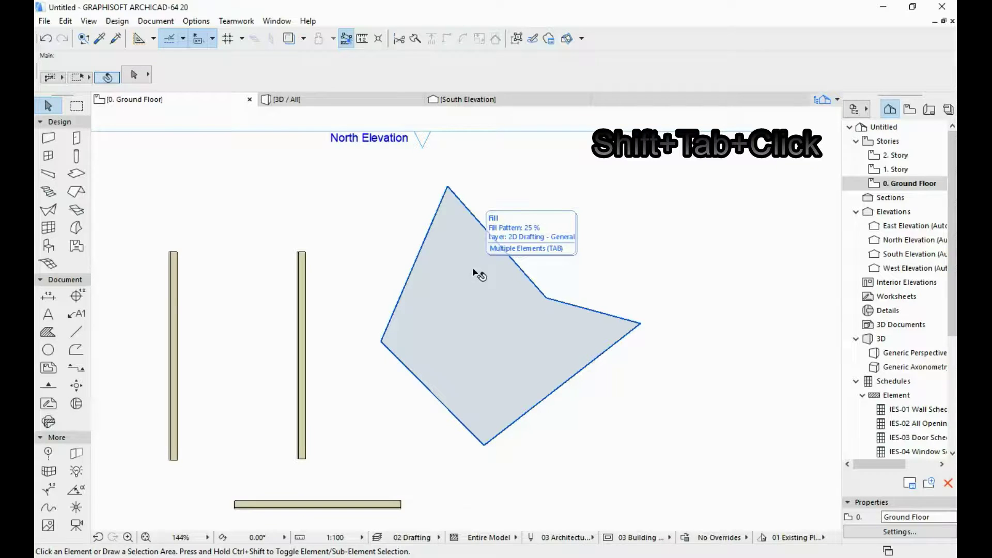
pyautogui.click(474, 273)
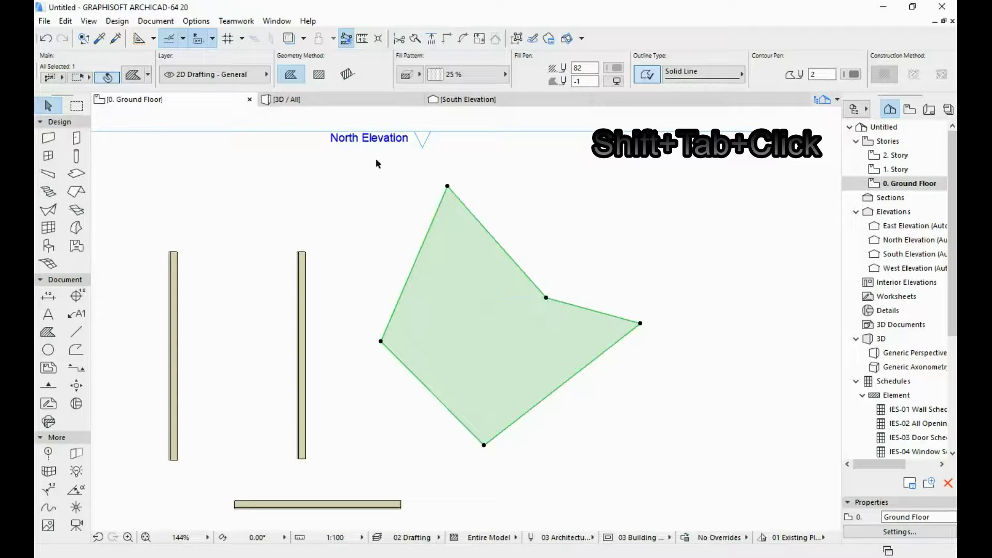
# Move the selected fill horizontally east from its north corner so it partly overlaps the slab, and deselect it
pyautogui.rightClick(540, 167)
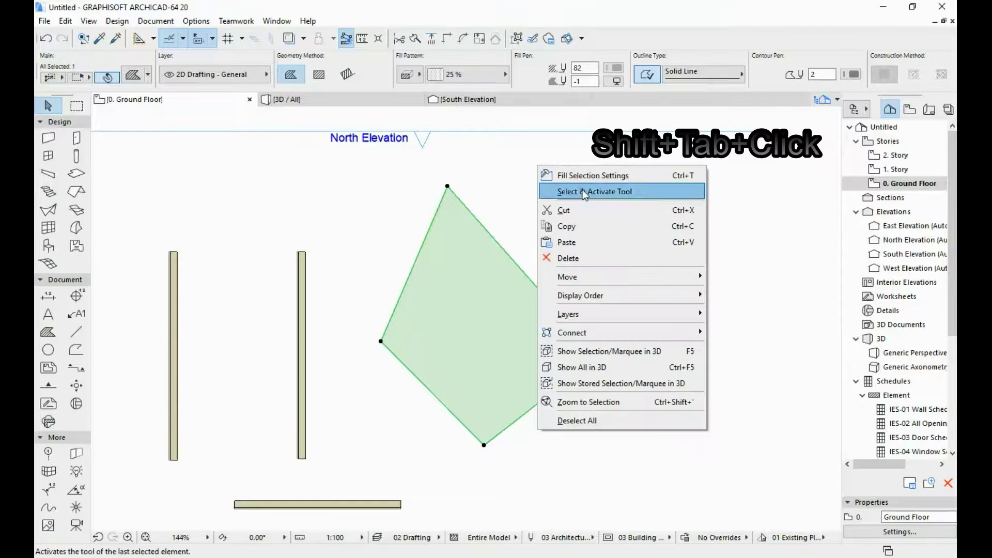
pyautogui.moveTo(573, 278)
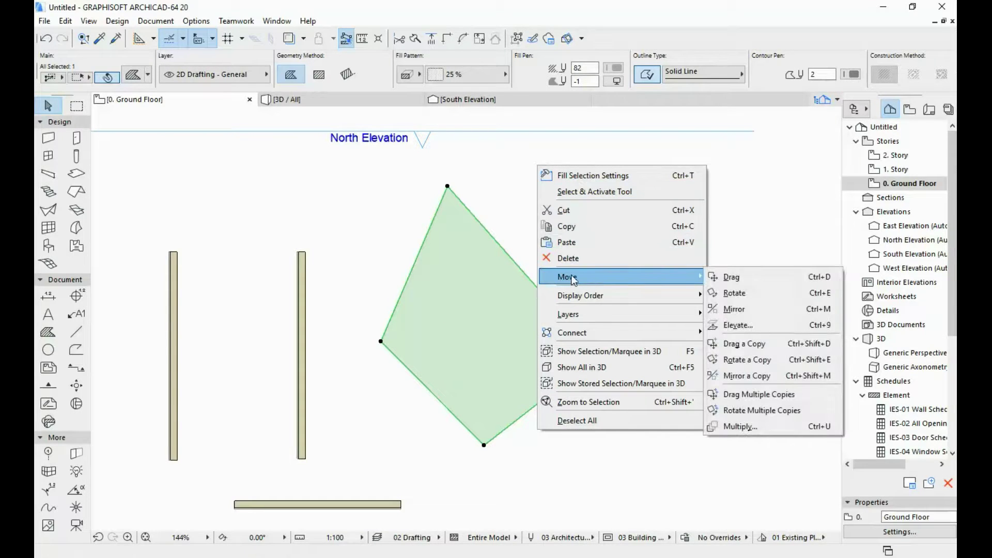
pyautogui.click(731, 277)
pyautogui.click(448, 188)
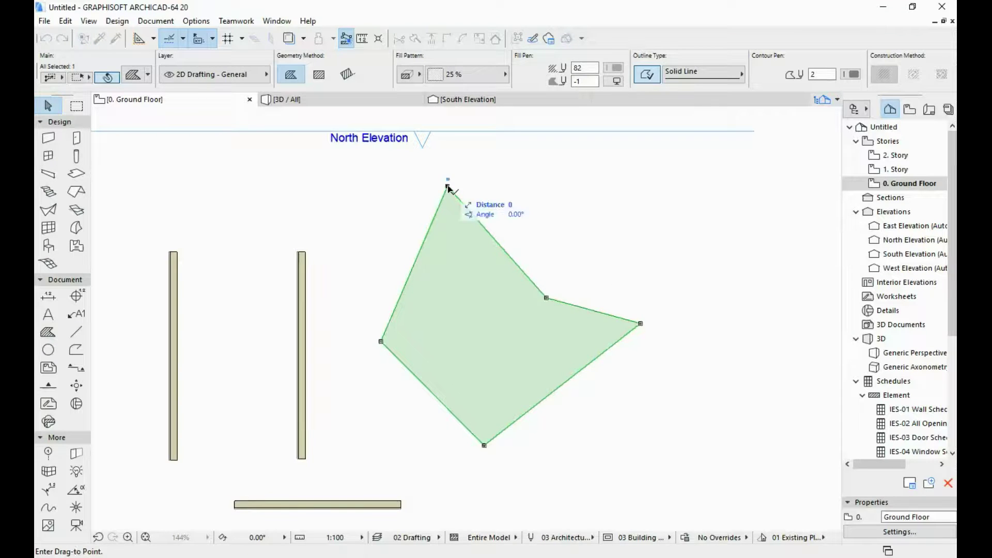
pyautogui.click(529, 187)
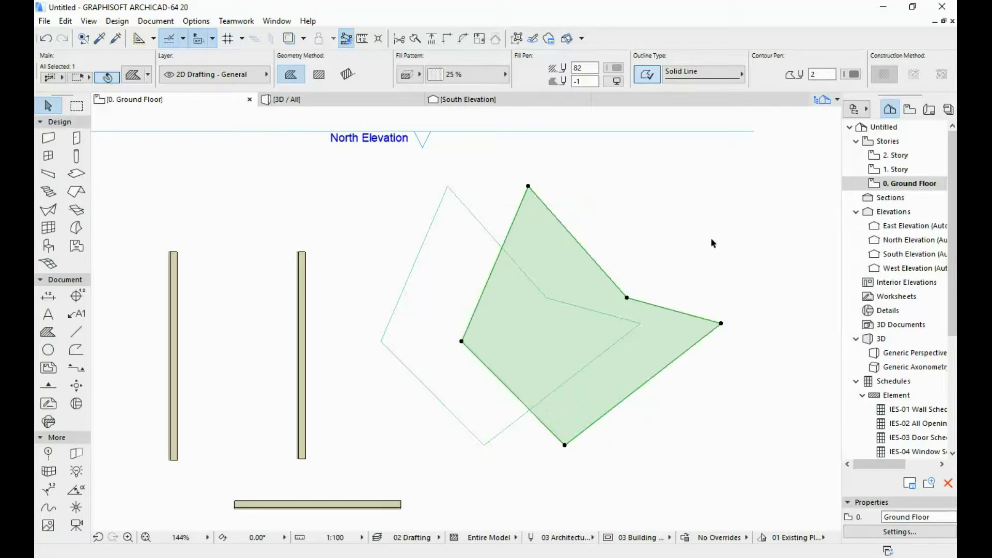
pyautogui.click(660, 236)
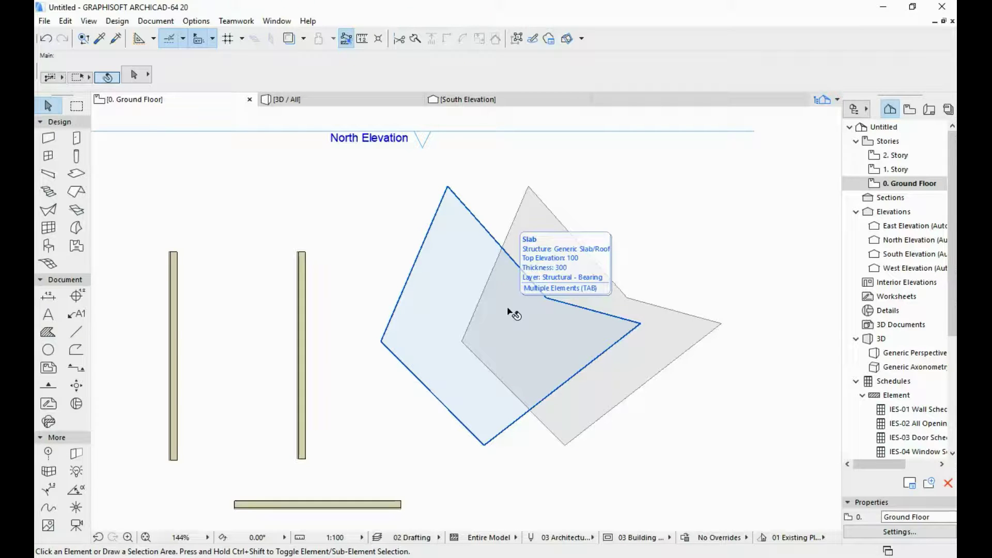
# Cycle the pre-selection highlight between the slab and the fill within their overlapping area
pyautogui.press('Tab')
pyautogui.hotkey('shift', 'Tab')
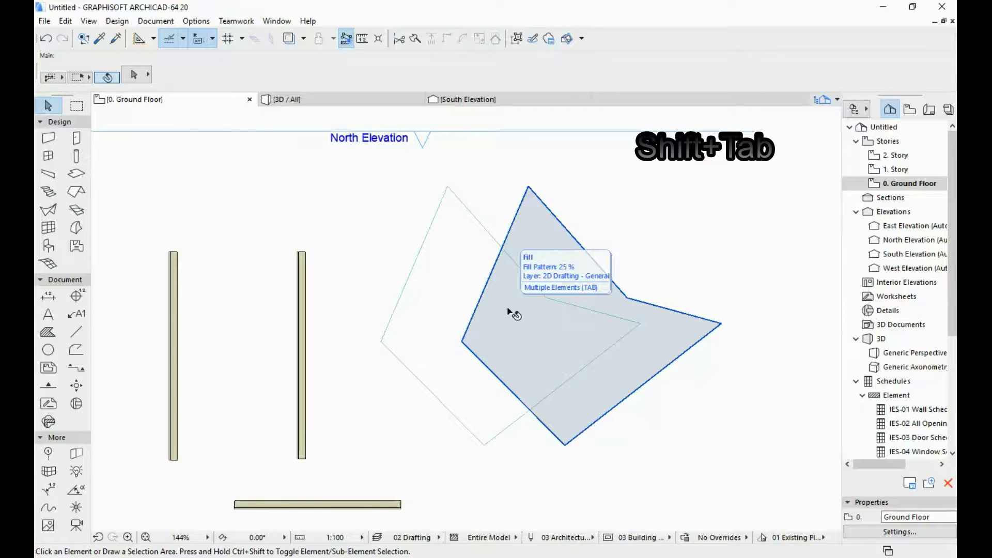
pyautogui.hscroll(-3, 476, 374)
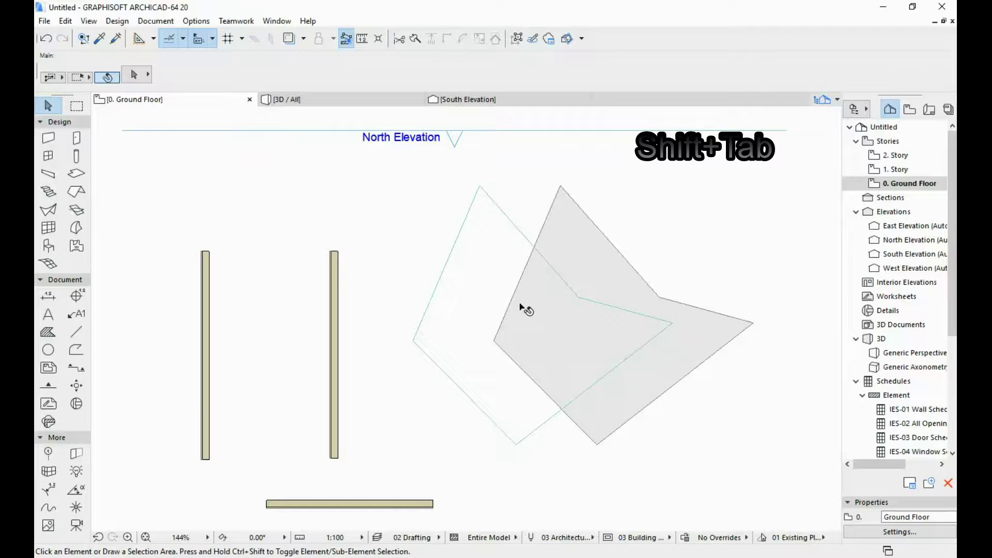
pyautogui.hotkey('shift', 'Tab')
pyautogui.hotkey('shift', 'Tab')
pyautogui.hotkey('shift', 'Tab')
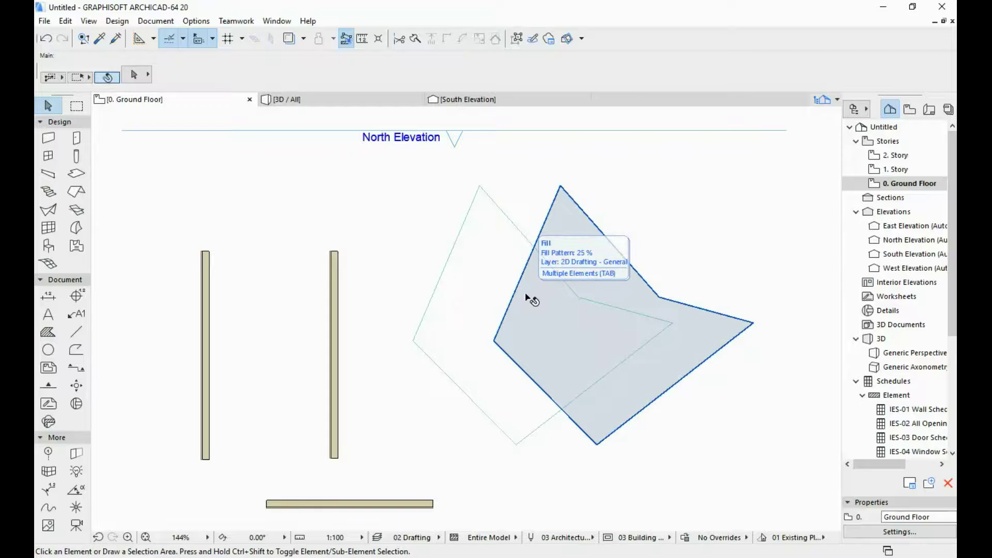
pyautogui.hotkey('shift', 'Tab')
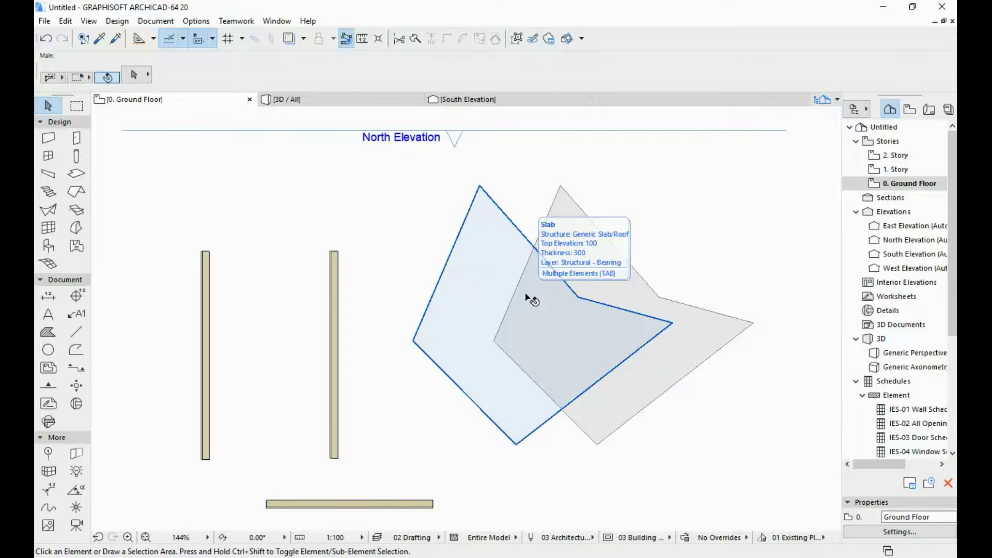
pyautogui.hotkey('shift', 'Tab')
pyautogui.hotkey('shift', 'Tab')
pyautogui.hotkey('shift', 'Tab')
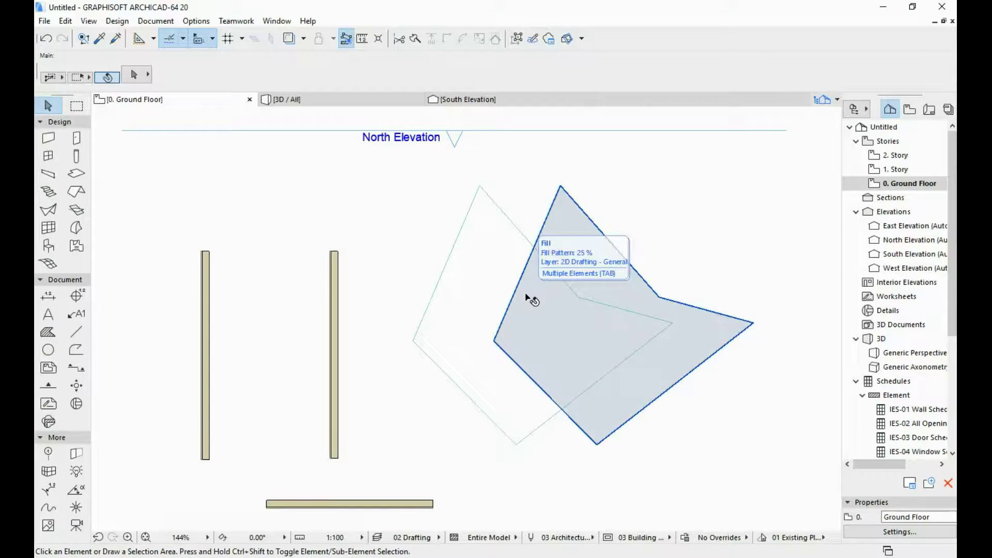
# Activate the Fill tool and temporarily switch to arrow selection to highlight the fill in the overlap area
pyautogui.moveTo(536, 443); pyautogui.dragTo(519, 422, button='middle')
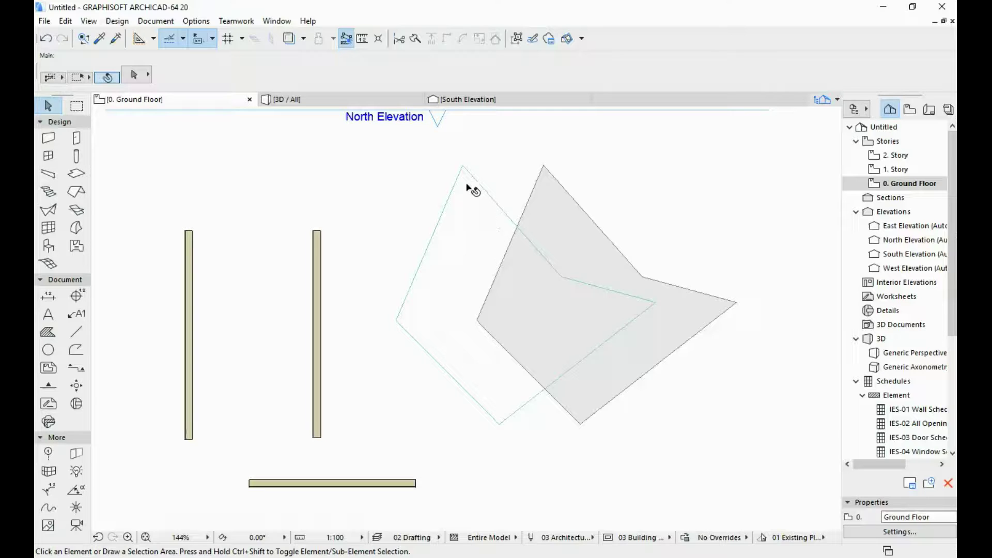
pyautogui.click(47, 333)
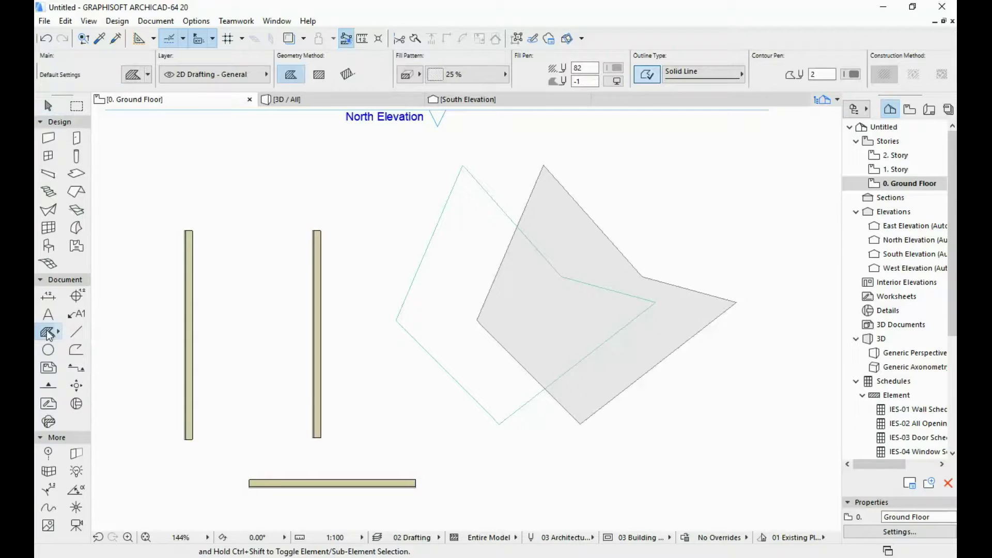
pyautogui.press('space')
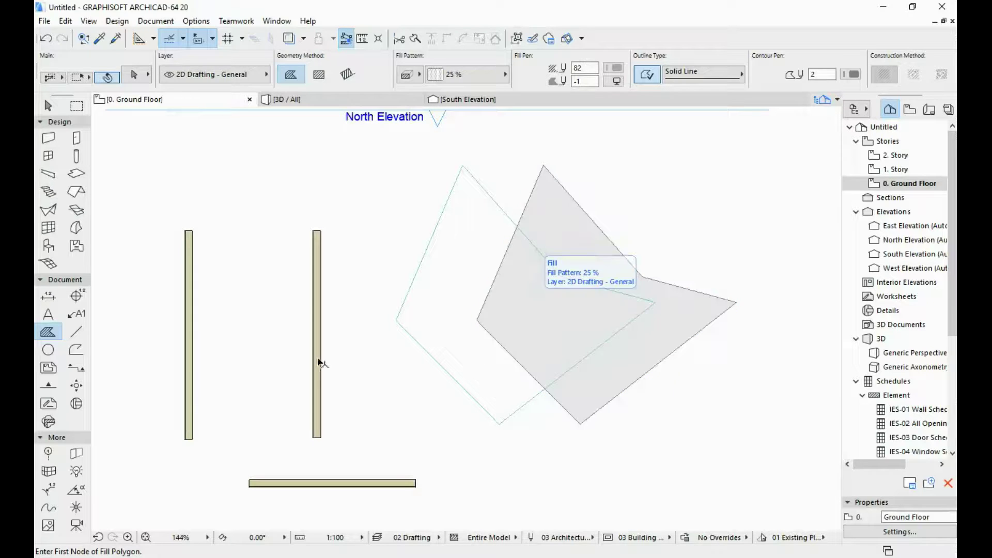
pyautogui.click(48, 331)
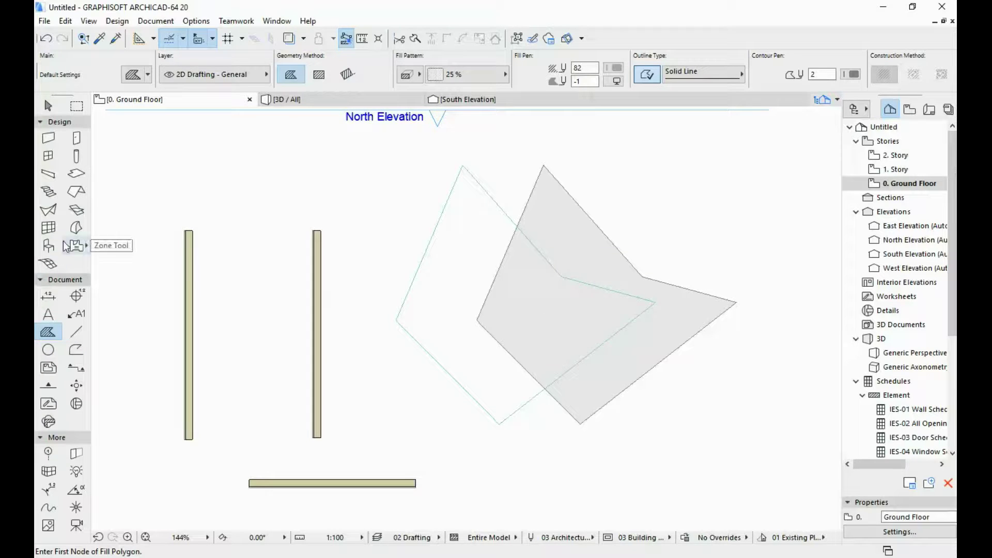
# With the Object tool active, cycle the temporary selection highlight between the overlapping fill and slab, and return to the Arrow tool
pyautogui.click(47, 245)
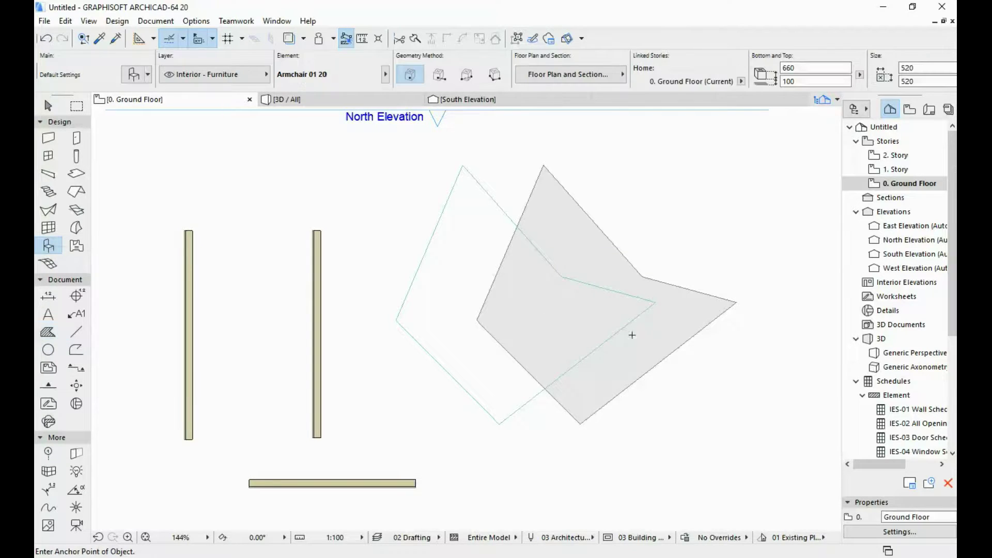
pyautogui.moveTo(525, 303)
pyautogui.press('Tab')
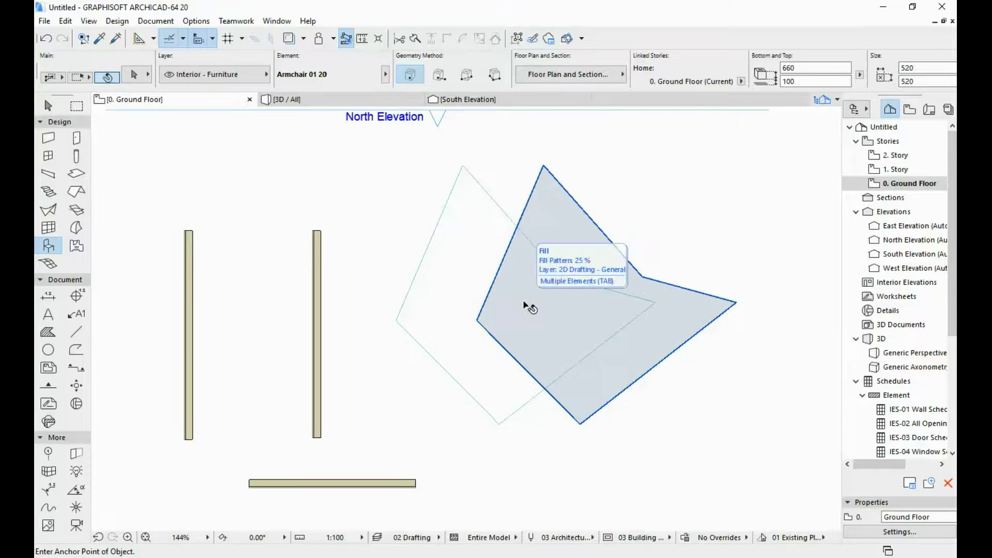
pyautogui.press('Tab')
pyautogui.press('Tab')
pyautogui.press('Tab')
pyautogui.press('Tab')
pyautogui.press('Tab')
pyautogui.press('Tab')
pyautogui.press('Tab')
pyautogui.press('Tab')
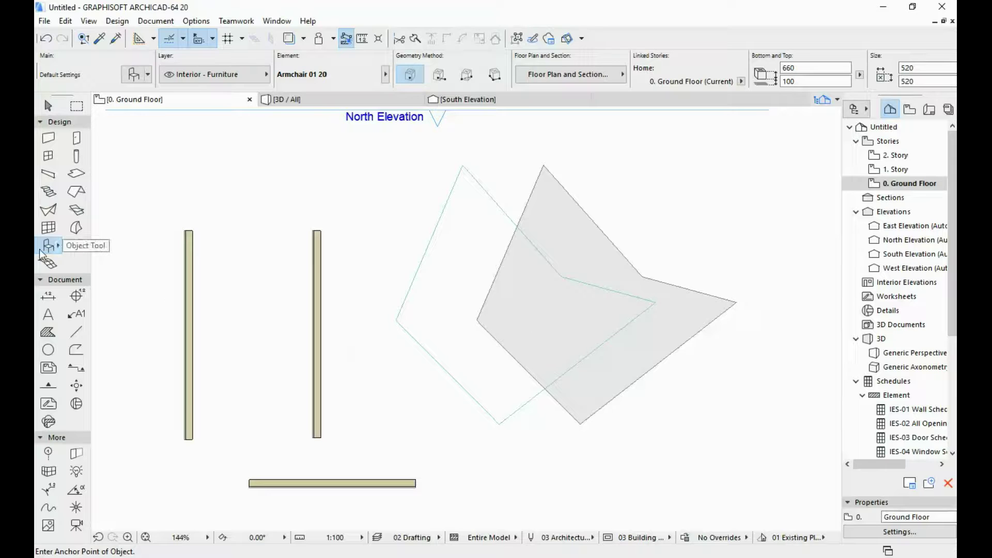
pyautogui.click(48, 105)
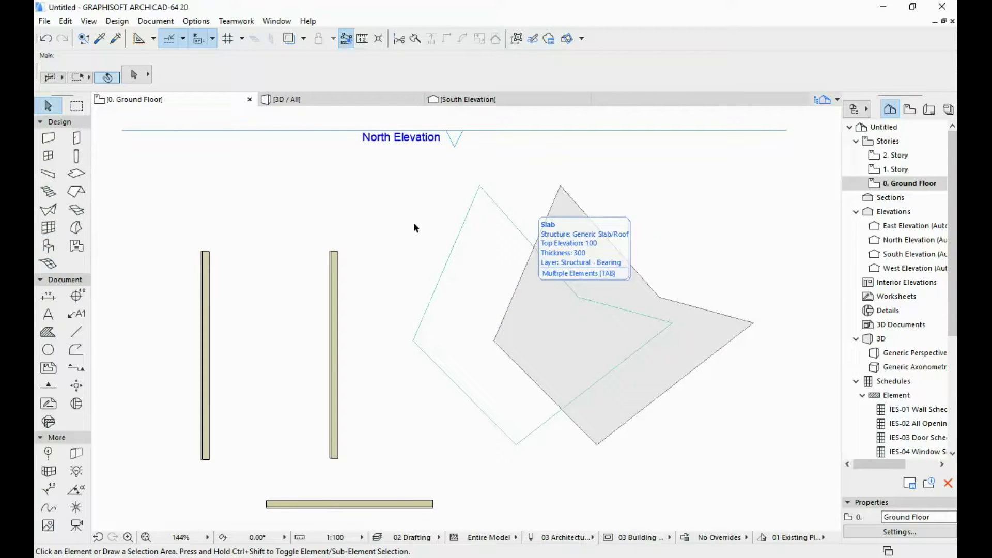
# Draw a four-segment M-shaped zigzag below the horizontal wall with the Line tool's Chained geometry method
pyautogui.moveTo(378, 472)
pyautogui.mouseDown(button='middle')
pyautogui.moveTo(403, 458)
pyautogui.moveTo(448, 385)
pyautogui.moveTo(449, 197)
pyautogui.mouseUp(button='middle')
pyautogui.moveTo(448, 326); pyautogui.dragTo(432, 306, button='middle')
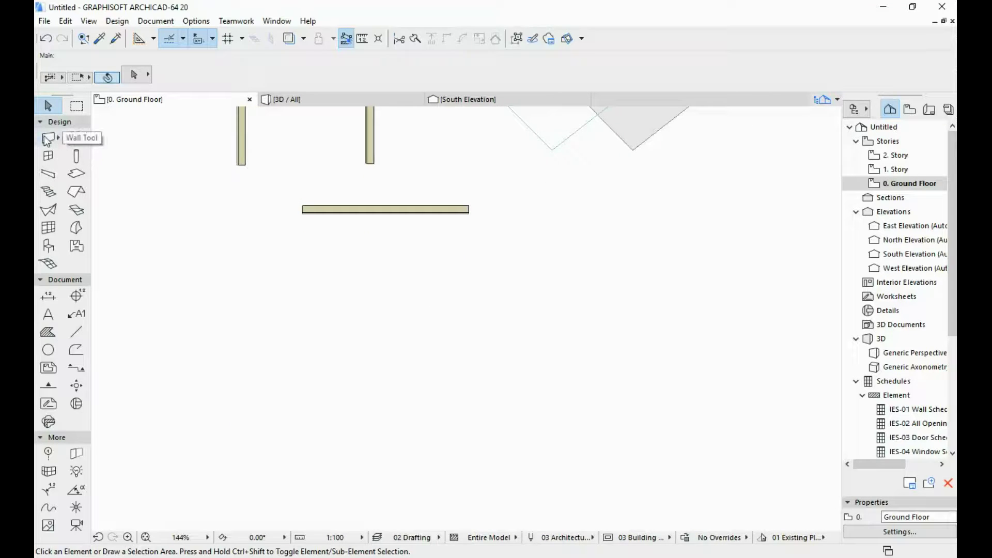
pyautogui.click(78, 332)
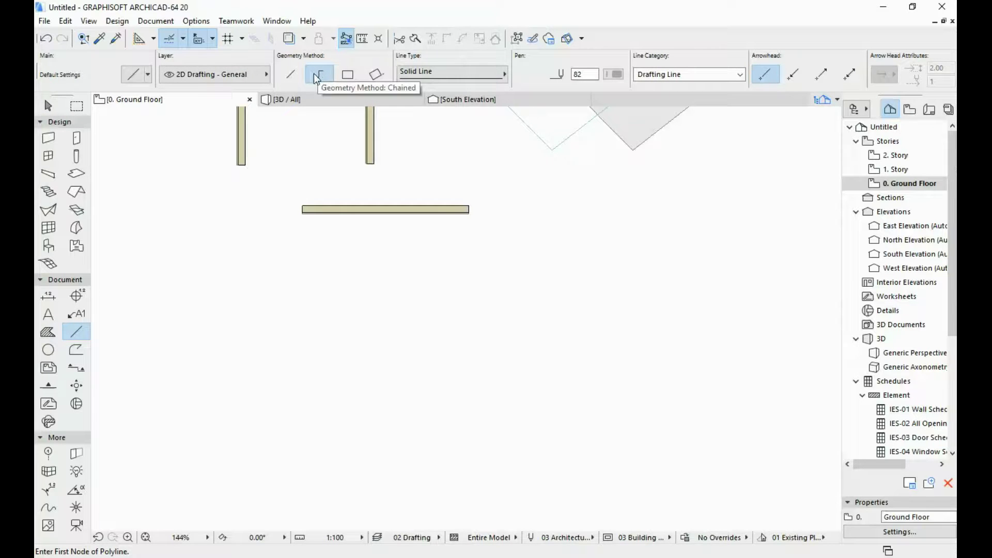
pyautogui.click(298, 452)
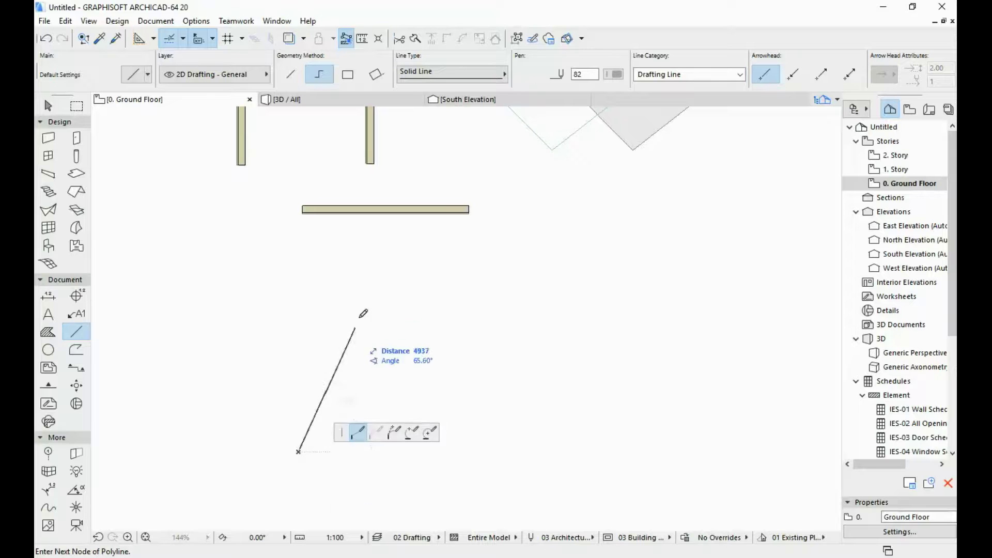
pyautogui.click(363, 287)
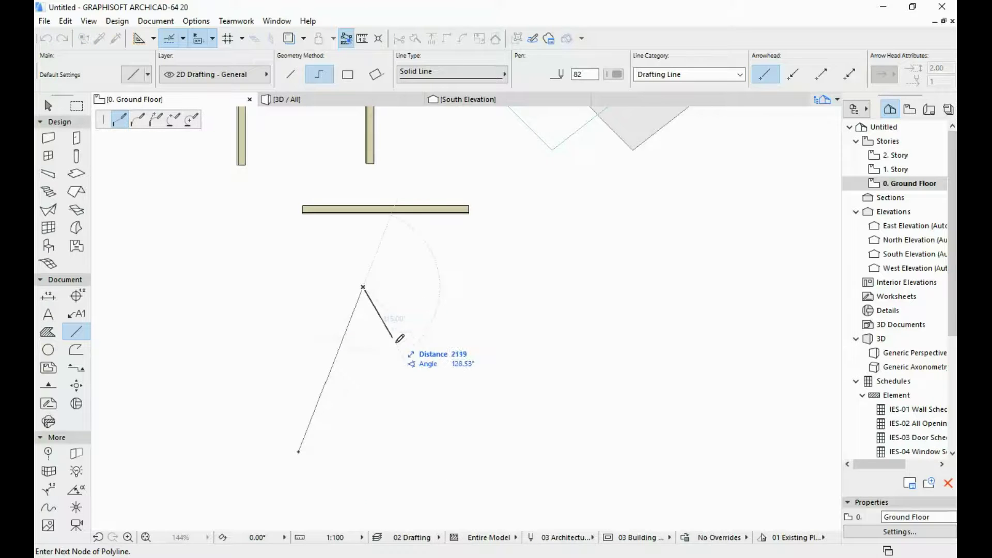
pyautogui.click(433, 357)
pyautogui.click(513, 270)
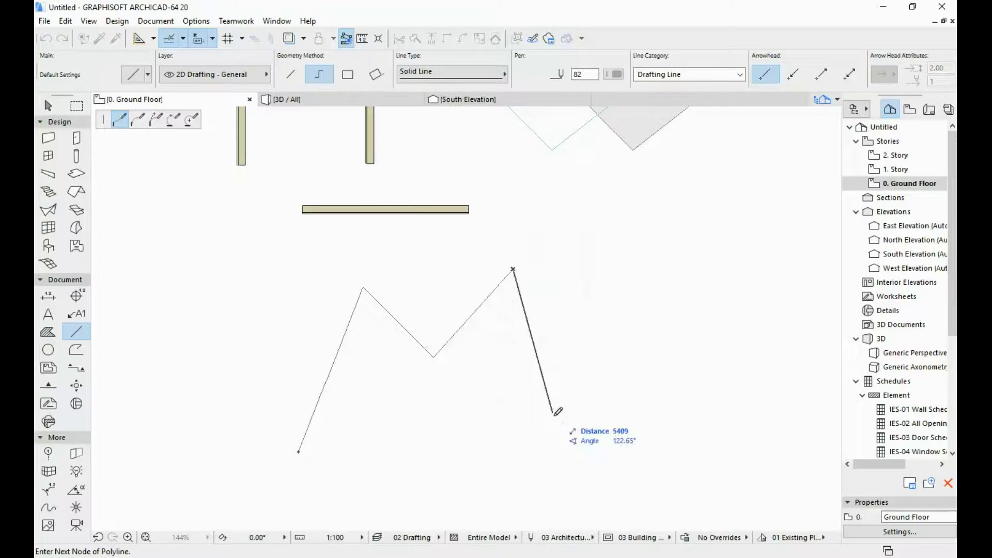
pyautogui.click(573, 423)
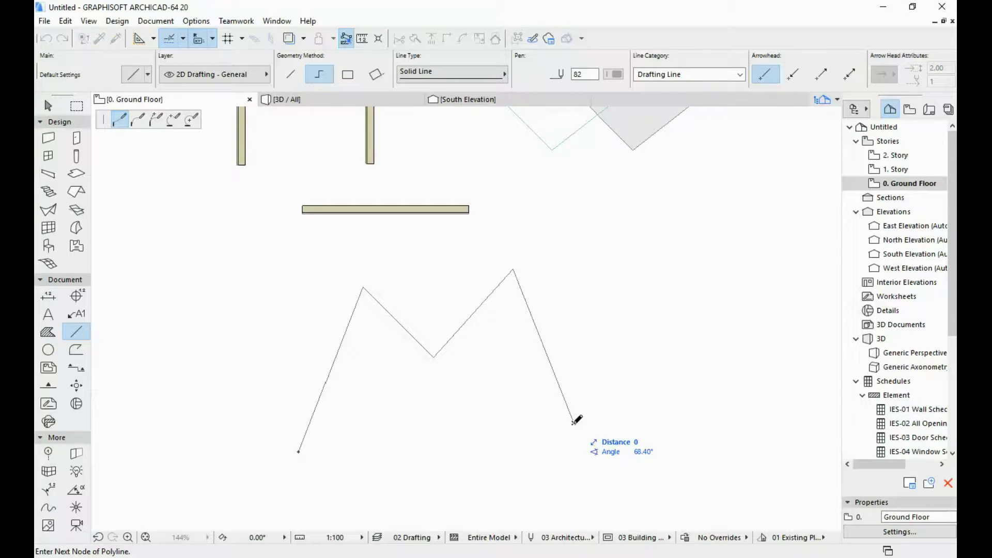
pyautogui.click(573, 423)
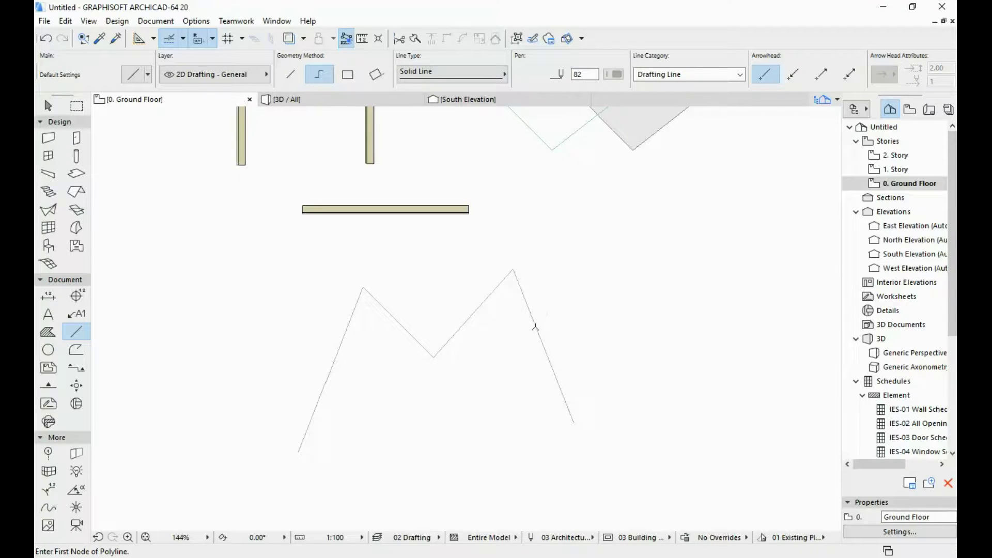
# With the Line tool active, temporarily select the grouped zigzag by its easternmost segment, and deselect it
pyautogui.press('shift')
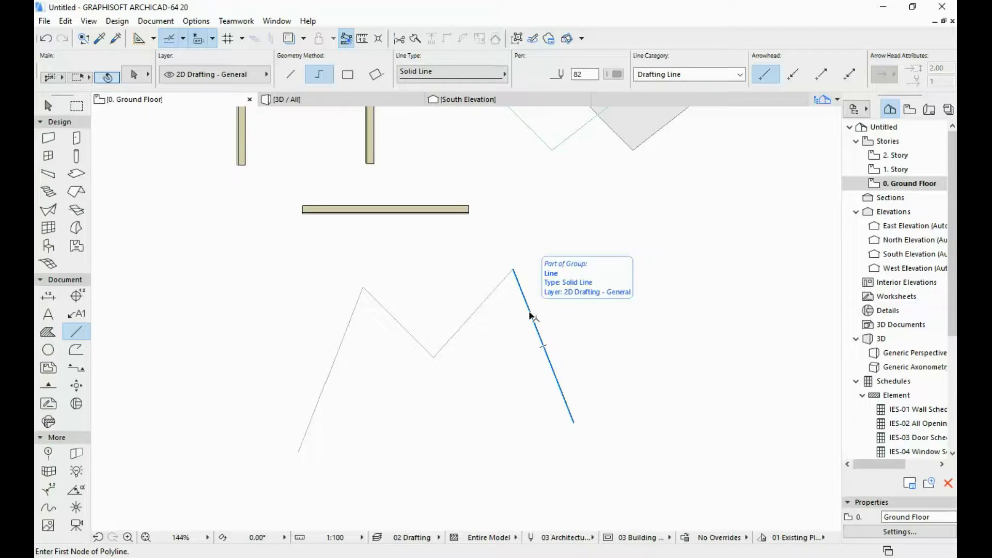
pyautogui.keyDown('shift'); pyautogui.click(532, 316); pyautogui.keyUp('shift')
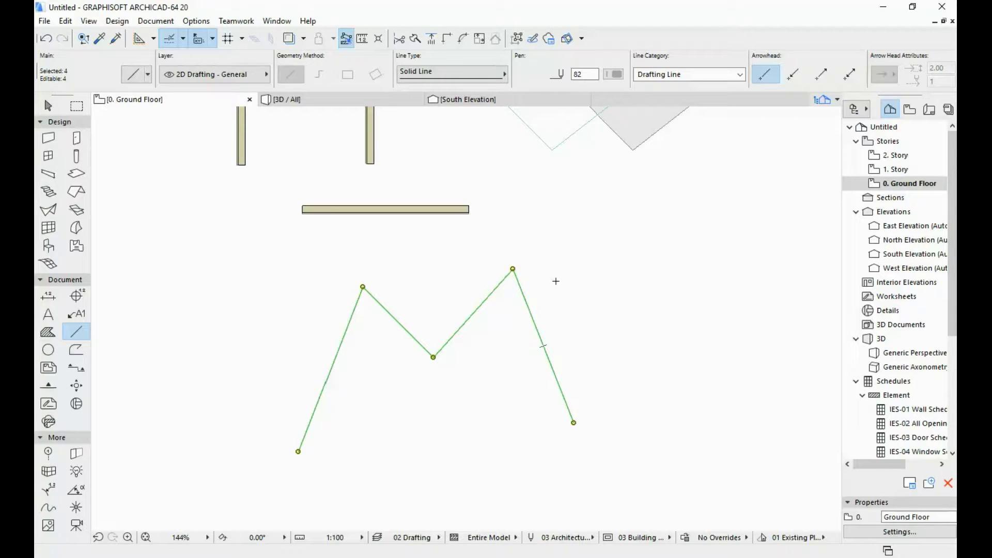
pyautogui.press('Escape')
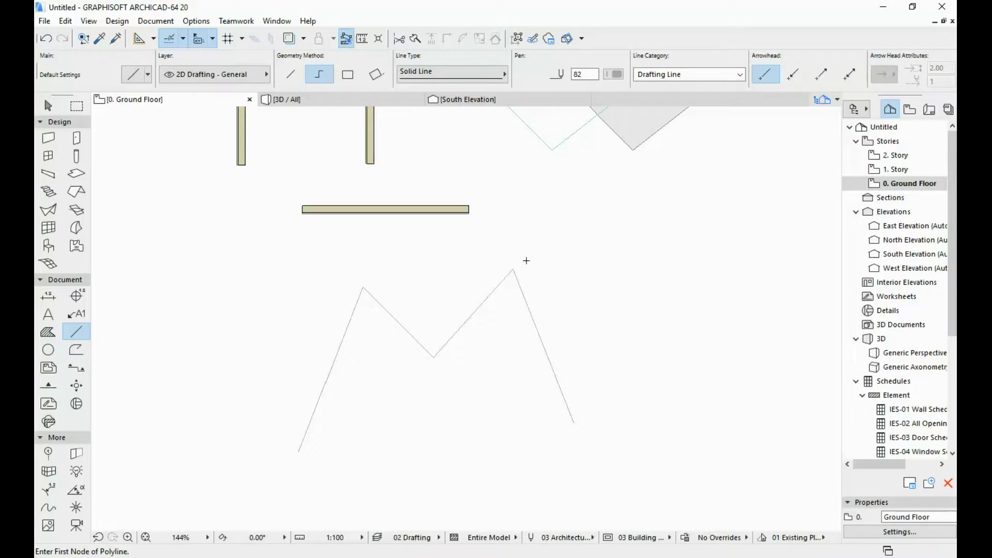
# Suspend groups to select only the zigzag's easternmost segment, restore grouping, and clear the selection
pyautogui.click(518, 40)
pyautogui.press('shift')
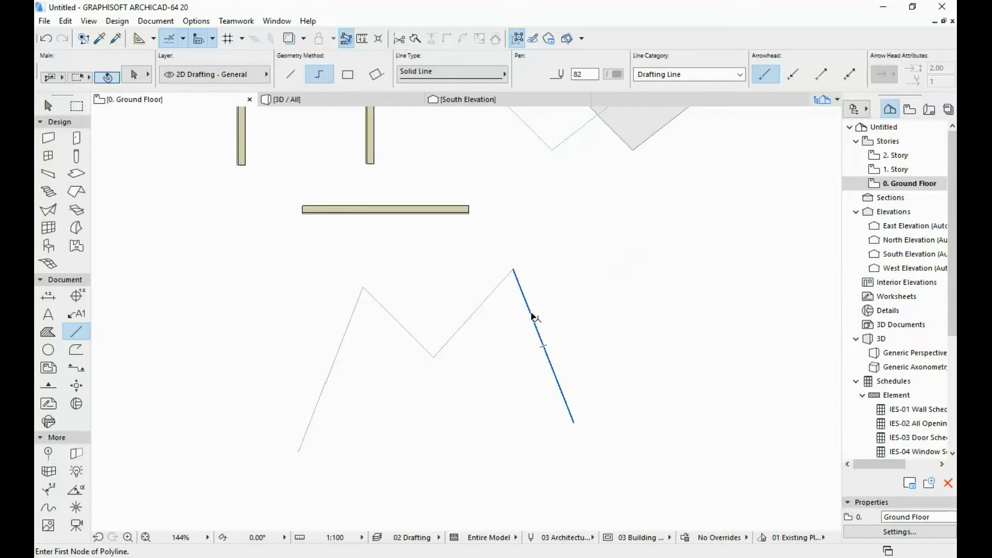
pyautogui.keyDown('shift'); pyautogui.click(532, 317); pyautogui.keyUp('shift')
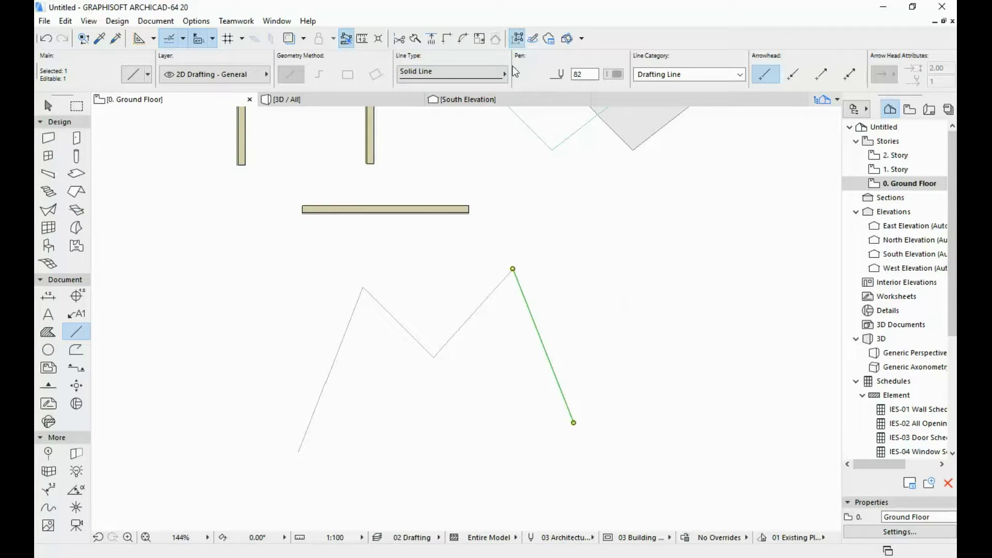
pyautogui.click(517, 40)
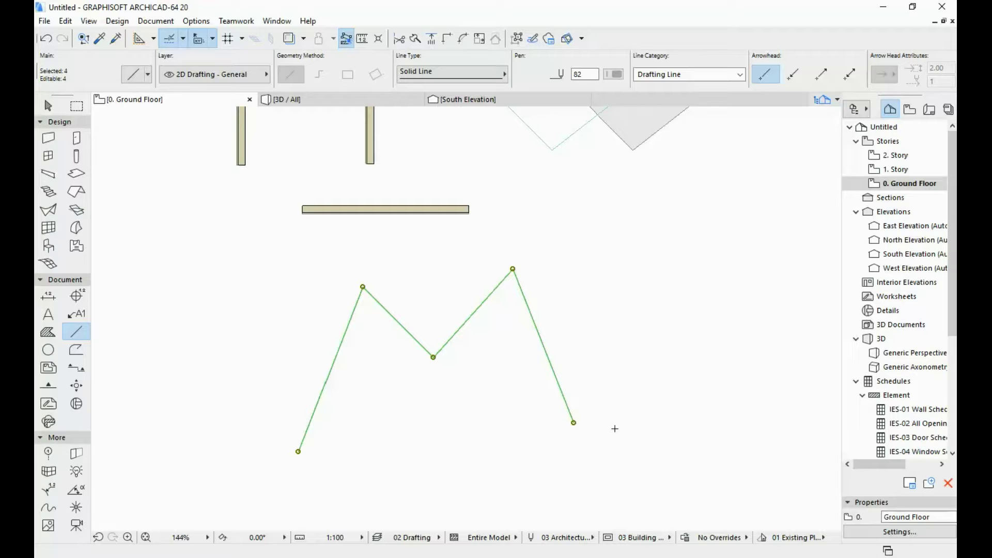
pyautogui.press('Escape')
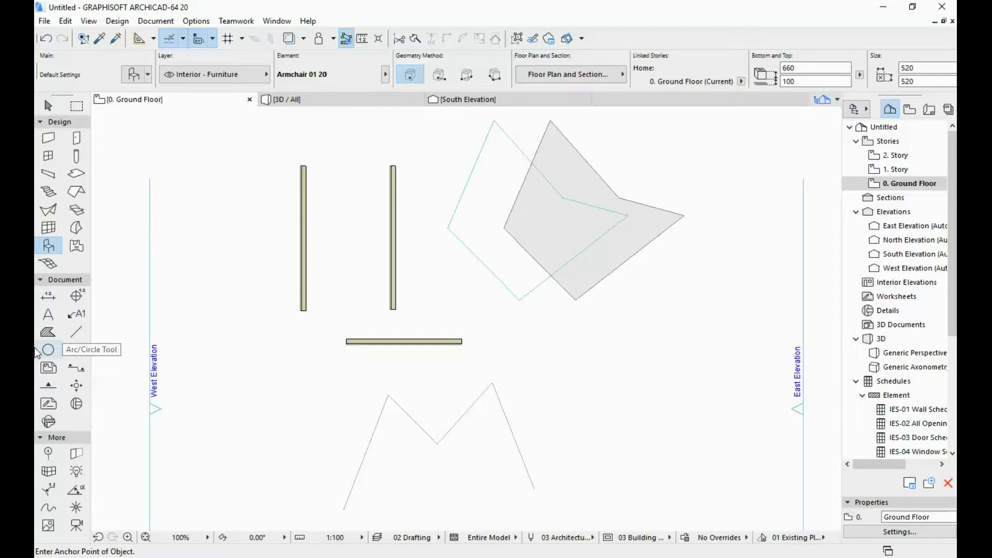
# Draw a five-cornered 25 % fill with an inward notch southeast of the horizontal wall, beside the grey zigzag
pyautogui.click(48, 332)
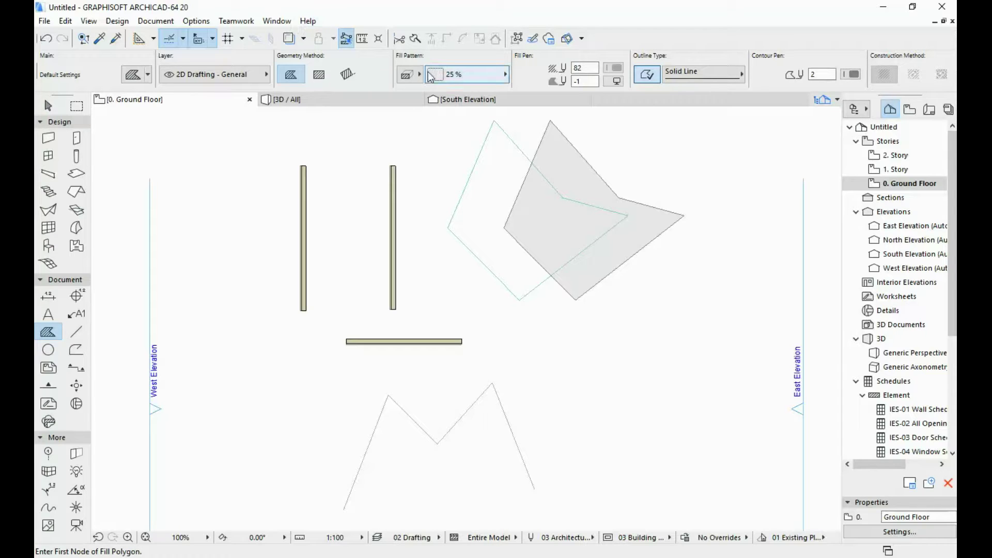
pyautogui.click(623, 460)
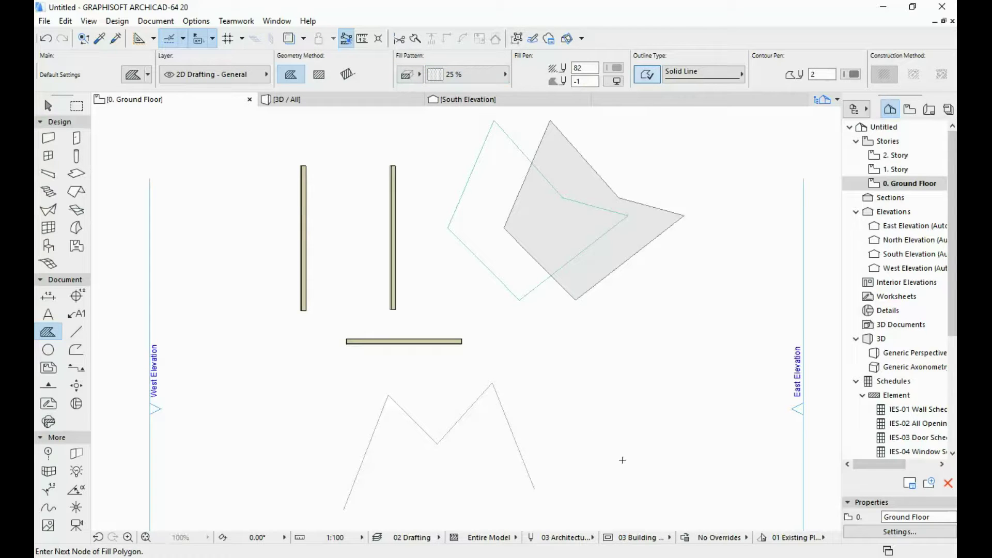
pyautogui.click(544, 406)
pyautogui.click(635, 316)
pyautogui.click(699, 380)
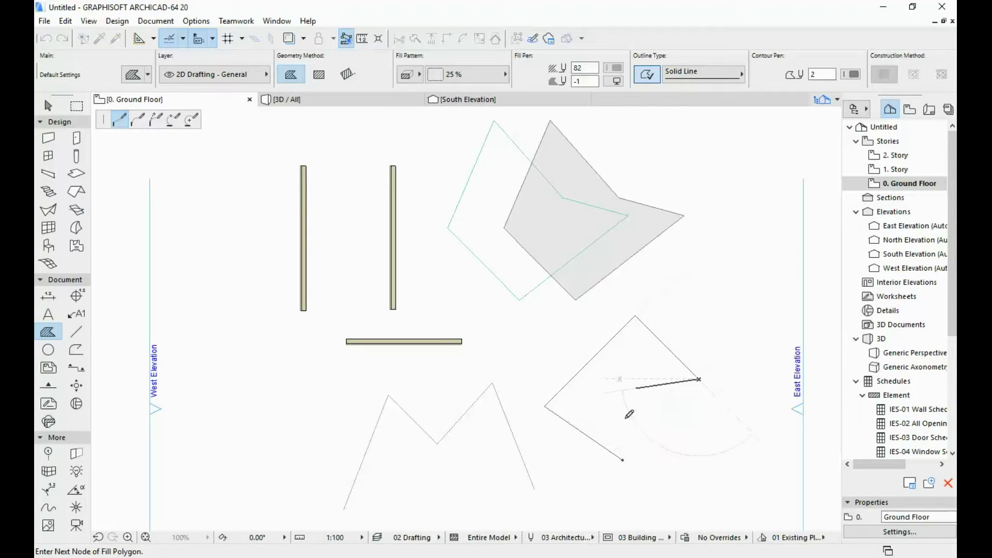
pyautogui.click(623, 460)
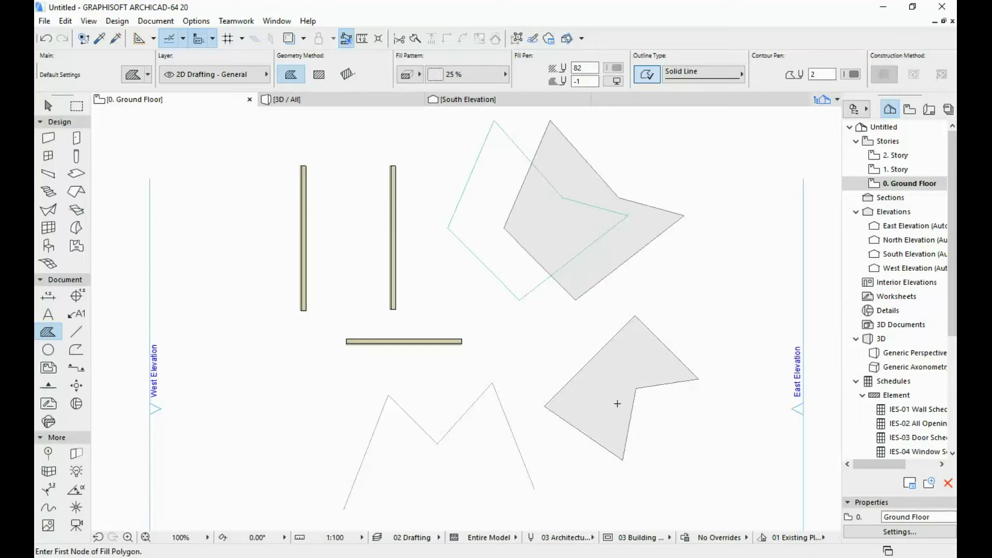
# Set the new five-cornered fill's foreground fill pen to orange and deselect the fill
pyautogui.keyDown('shift'); pyautogui.click(631, 355); pyautogui.keyUp('shift')
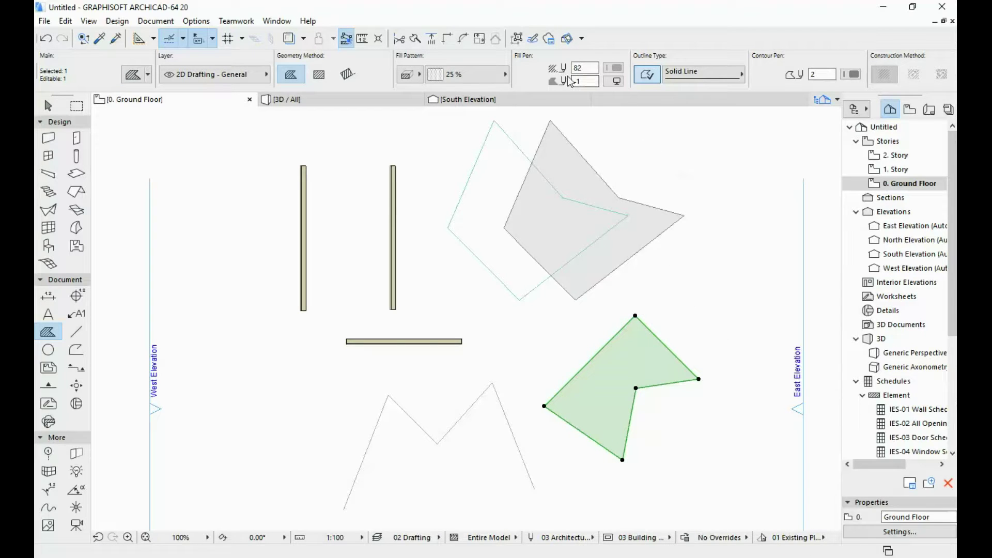
pyautogui.click(615, 68)
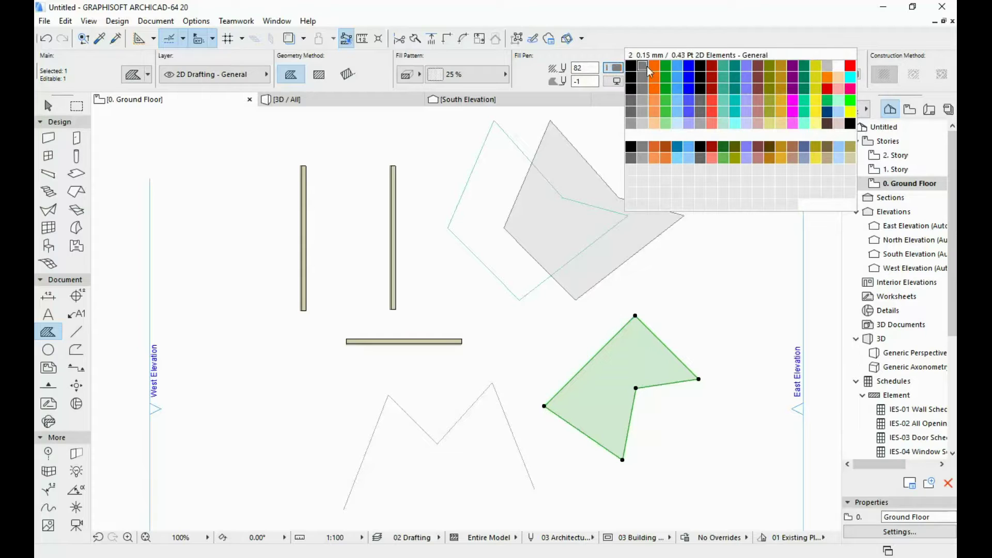
pyautogui.click(654, 78)
pyautogui.press('Escape')
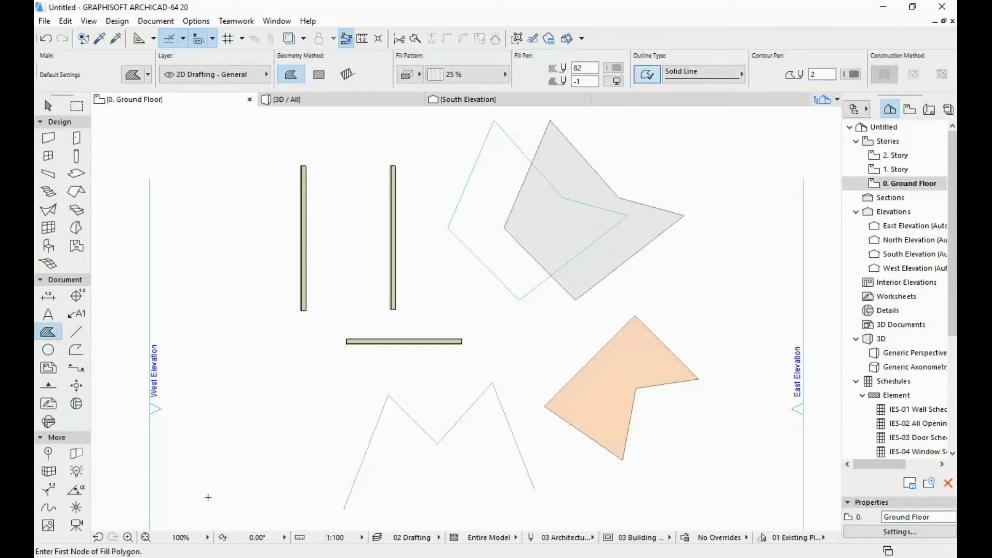
# Draw a four-segment chained zigzag in red pen 8 to the west of the vertical walls and grey zigzag
pyautogui.click(74, 333)
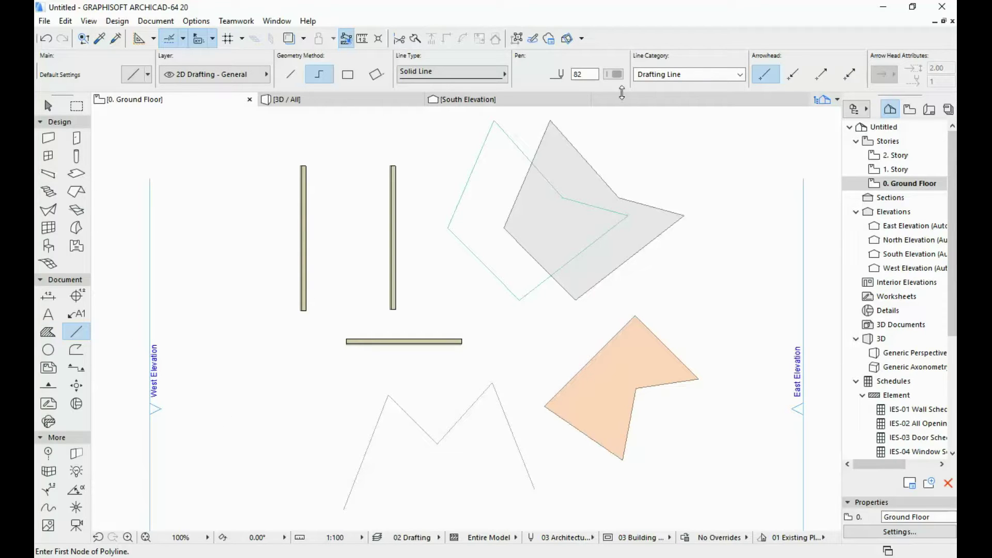
pyautogui.click(613, 73)
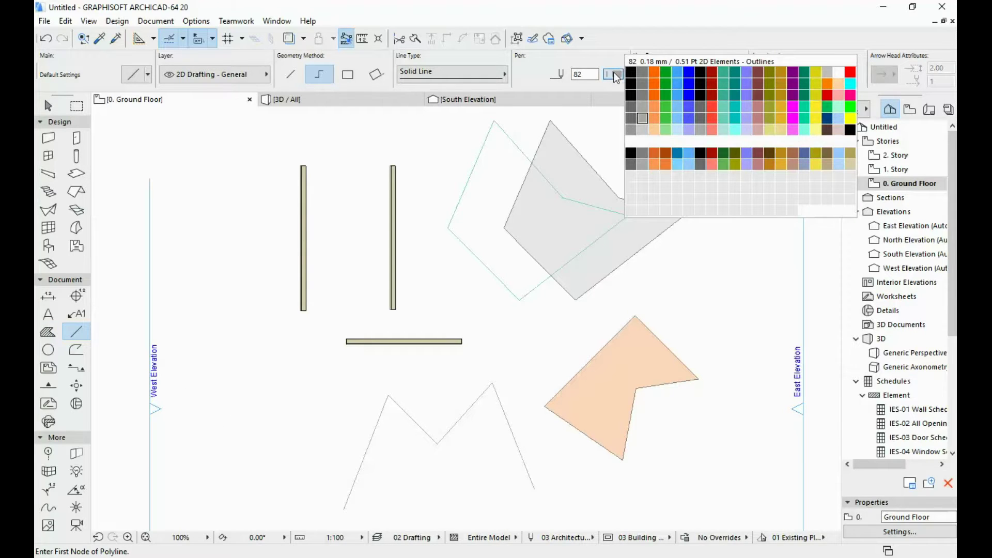
pyautogui.click(714, 71)
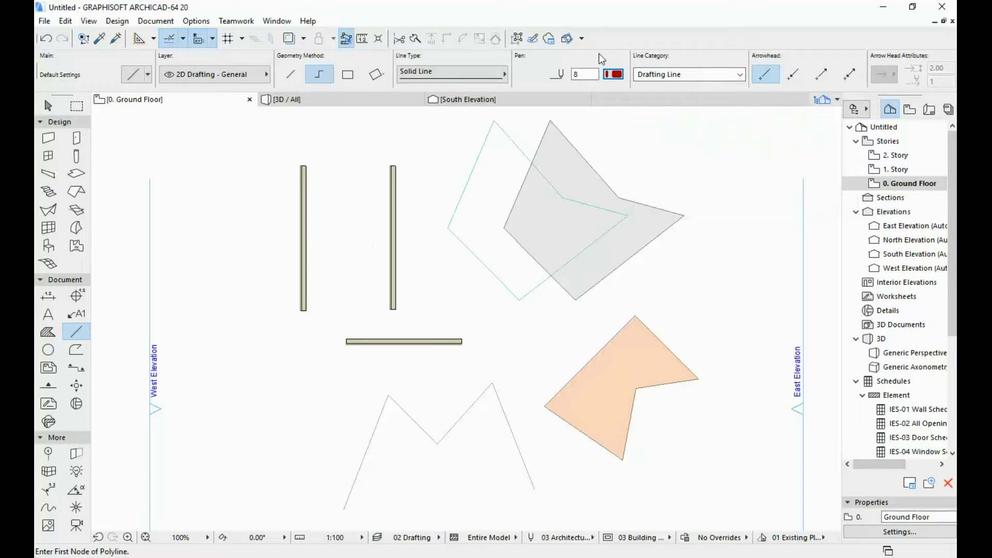
pyautogui.click(186, 291)
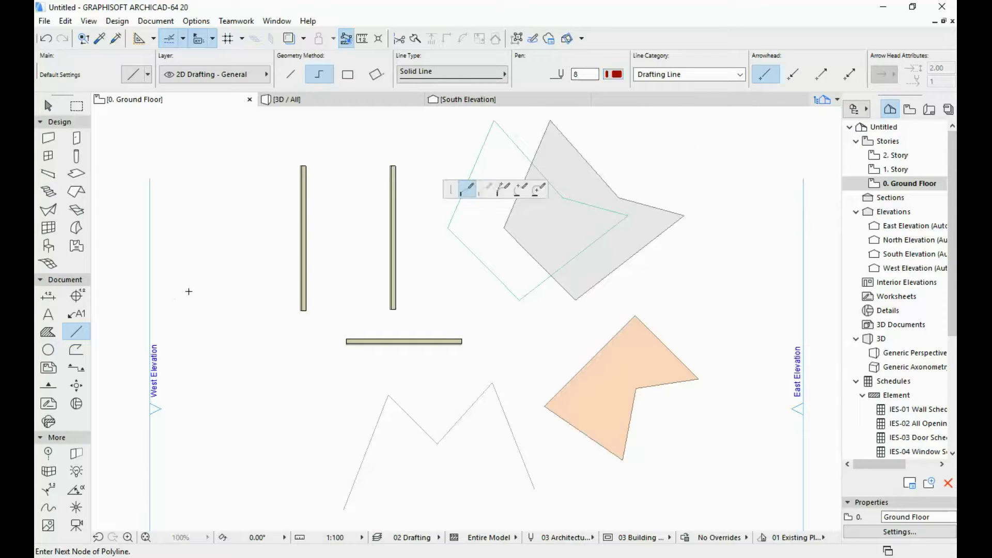
pyautogui.click(237, 274)
pyautogui.click(213, 438)
pyautogui.click(294, 395)
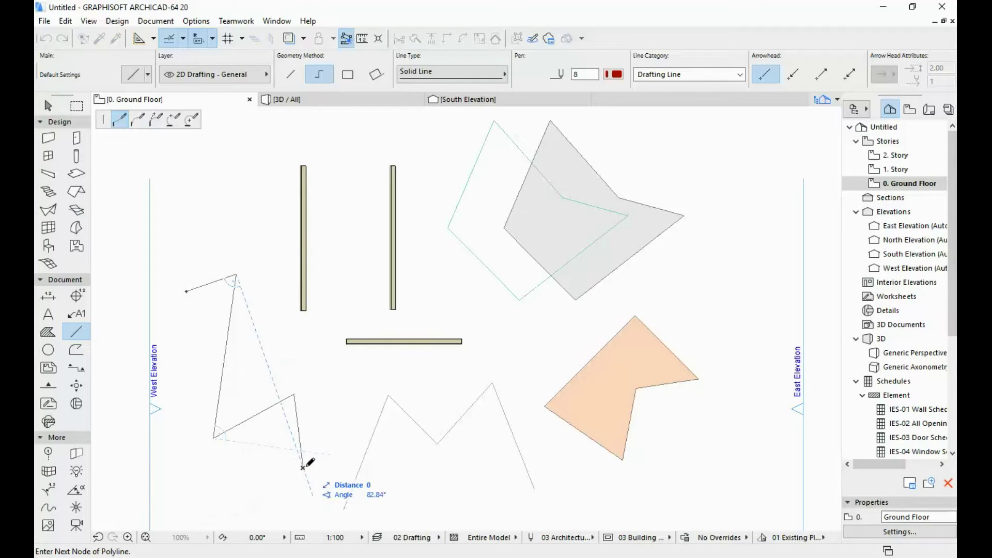
pyautogui.doubleClick(304, 467)
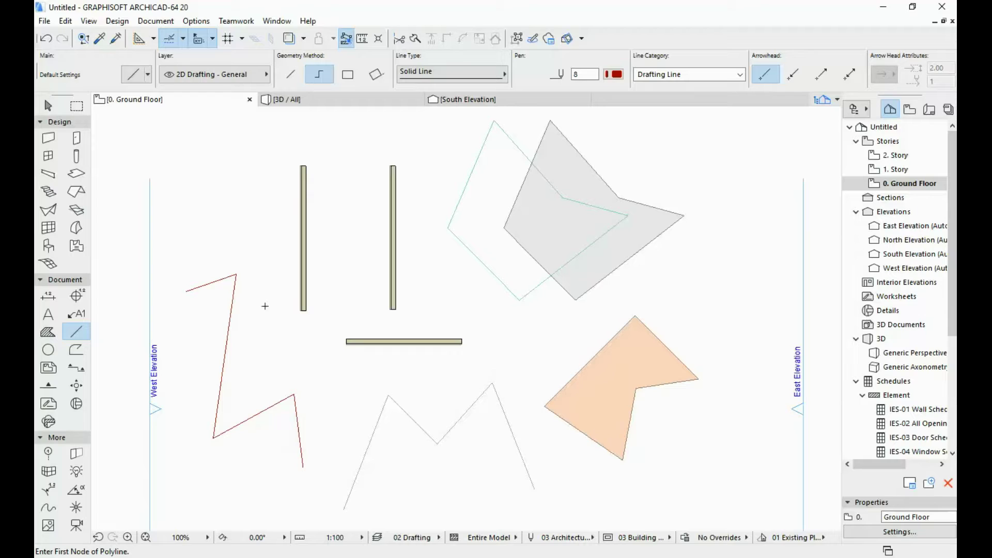
# In Find & Select, set the element type criterion to Line and add a Line Pen criterion from Floor Plan and Section
pyautogui.hotkey('ctrl', 'f')
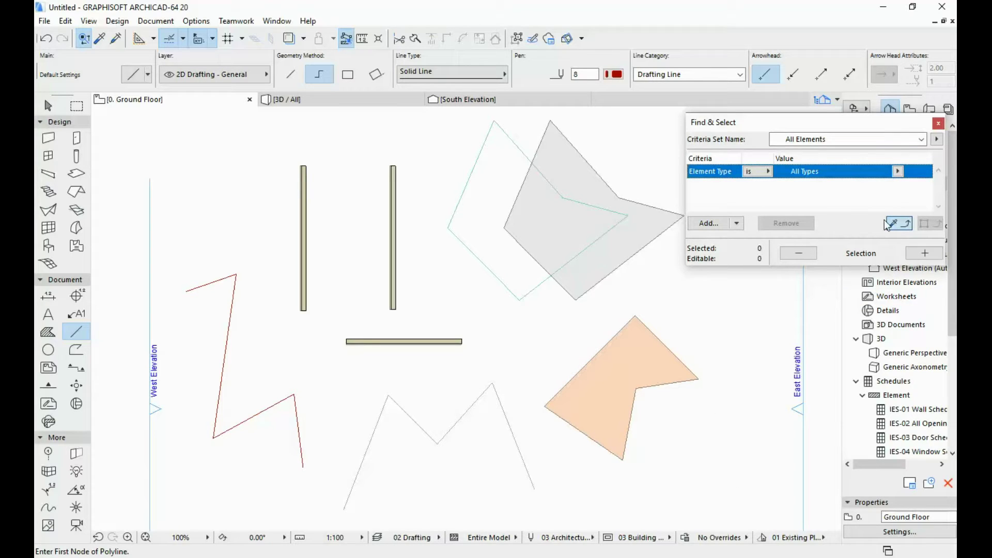
pyautogui.click(899, 171)
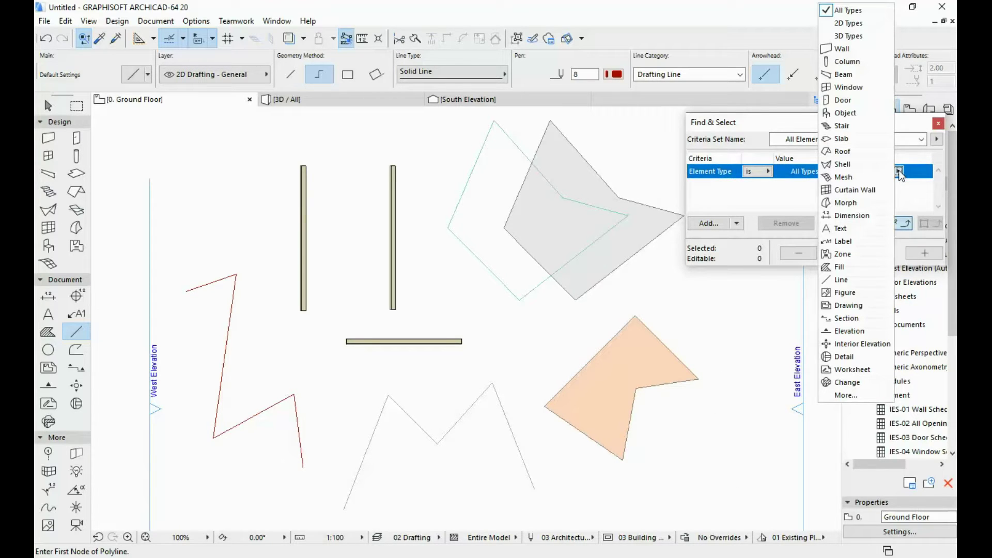
pyautogui.click(833, 280)
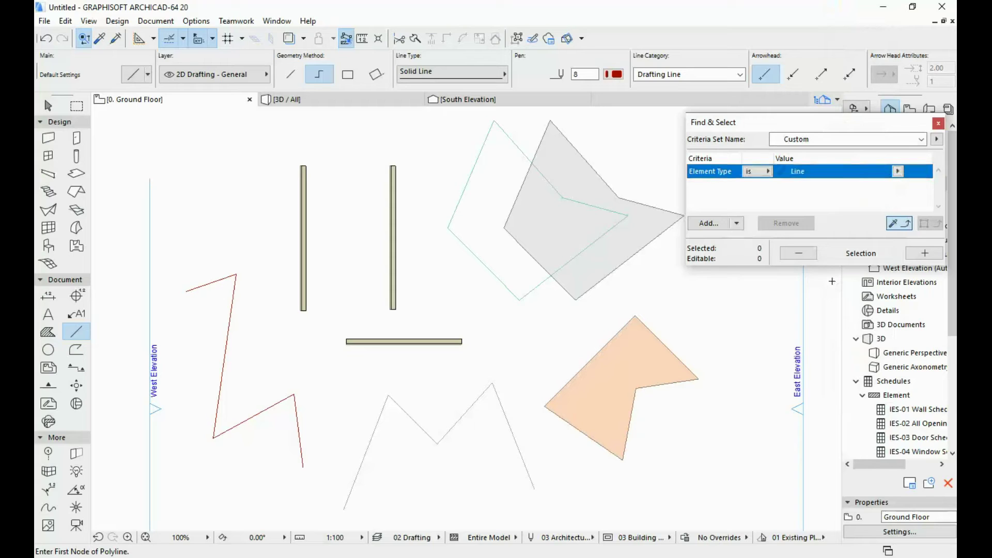
pyautogui.click(713, 222)
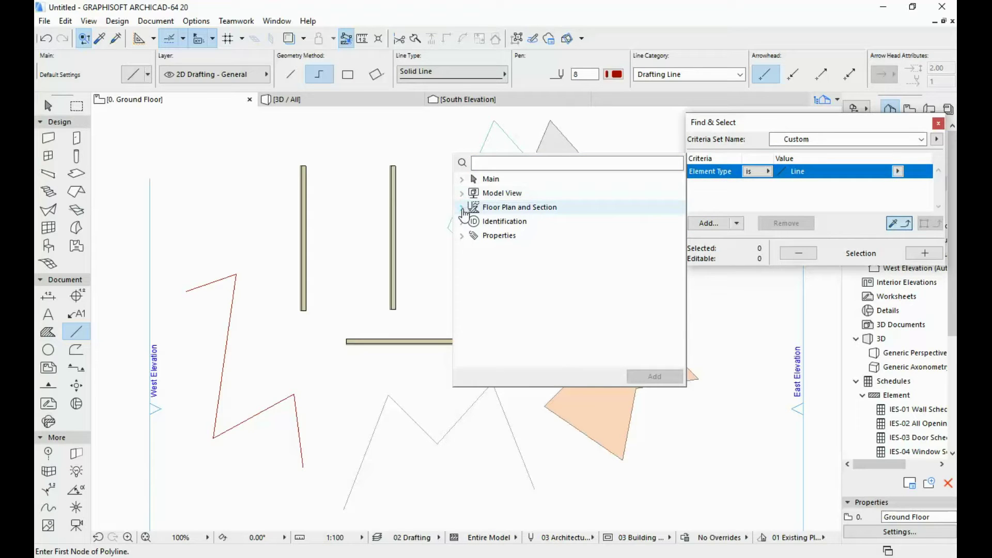
pyautogui.click(462, 208)
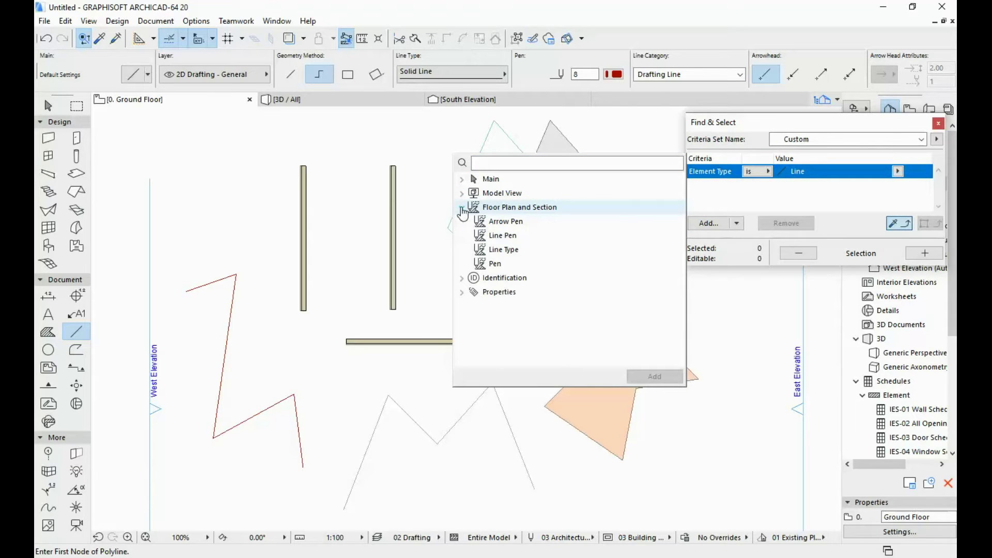
pyautogui.click(513, 238)
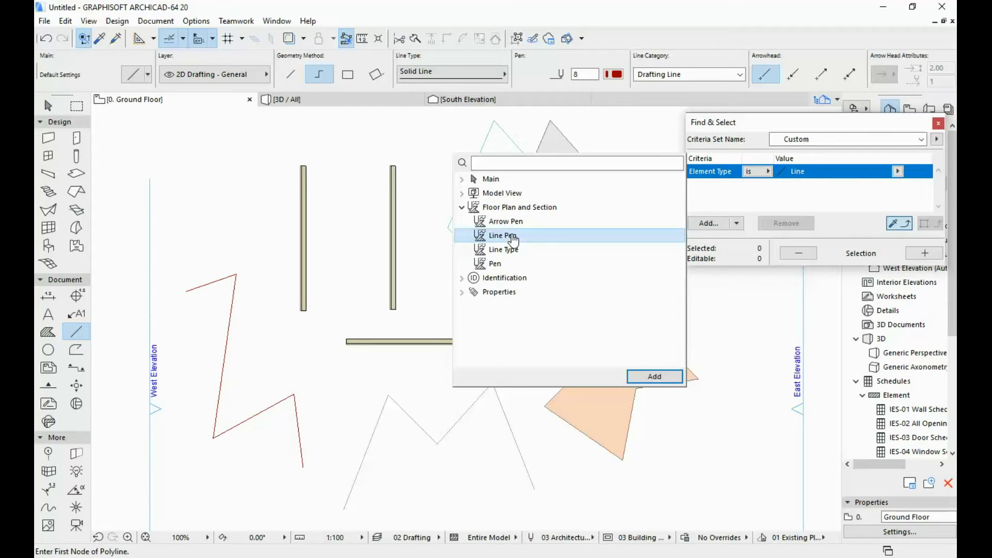
pyautogui.click(655, 380)
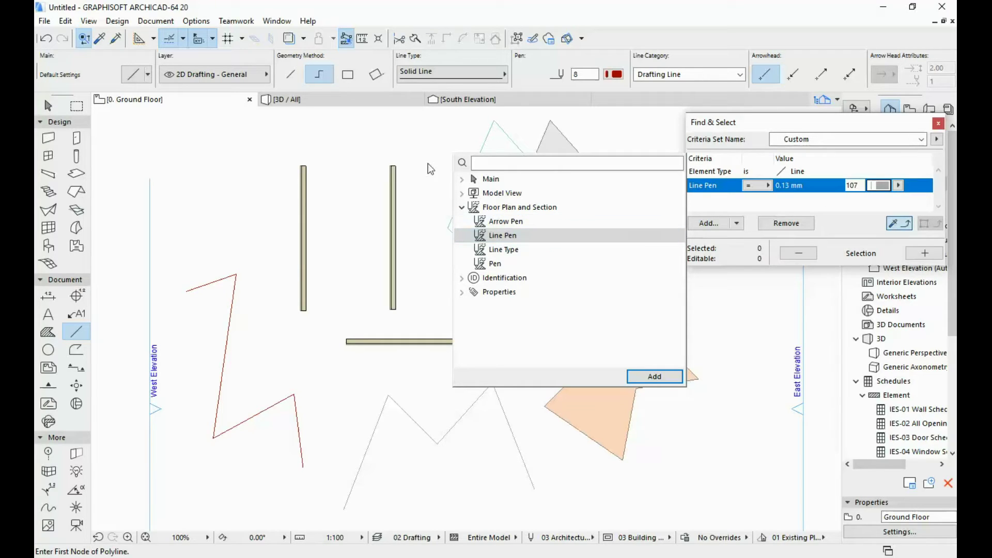
pyautogui.click(300, 144)
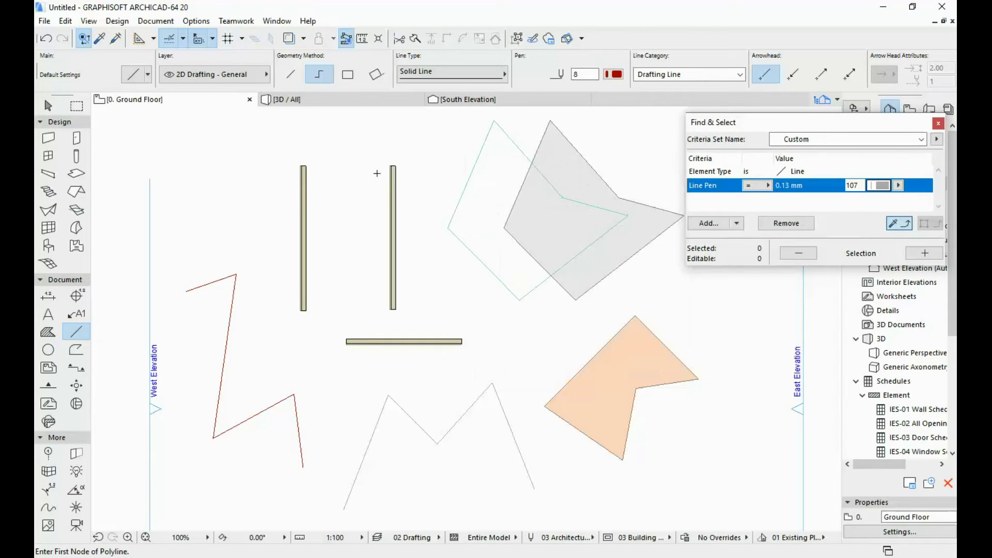
# Pick up pen 8 from the red zigzag as the Line Pen criterion and add all matching lines to the selection
pyautogui.press('alt')
pyautogui.keyDown('alt'); pyautogui.click(480, 152); pyautogui.keyUp('alt')
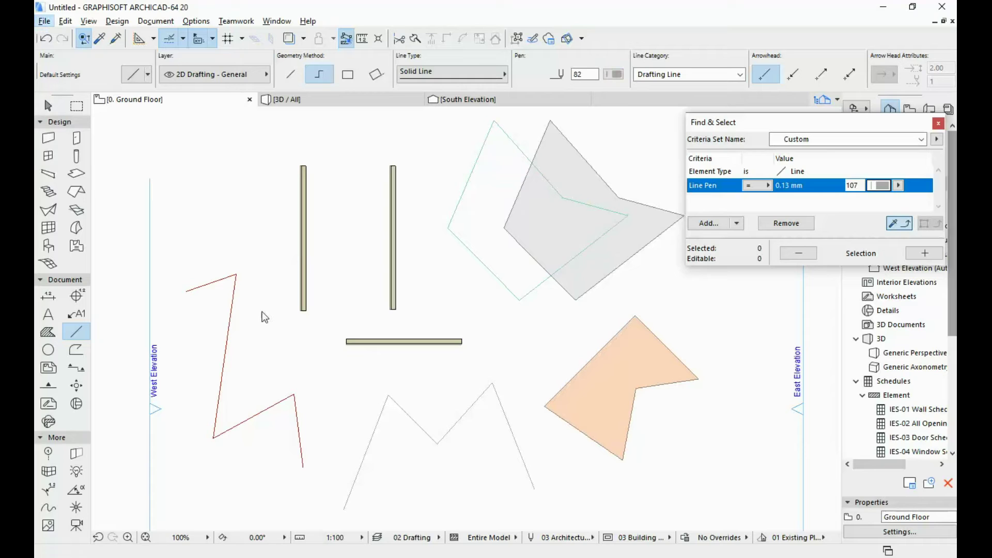
pyautogui.press('alt')
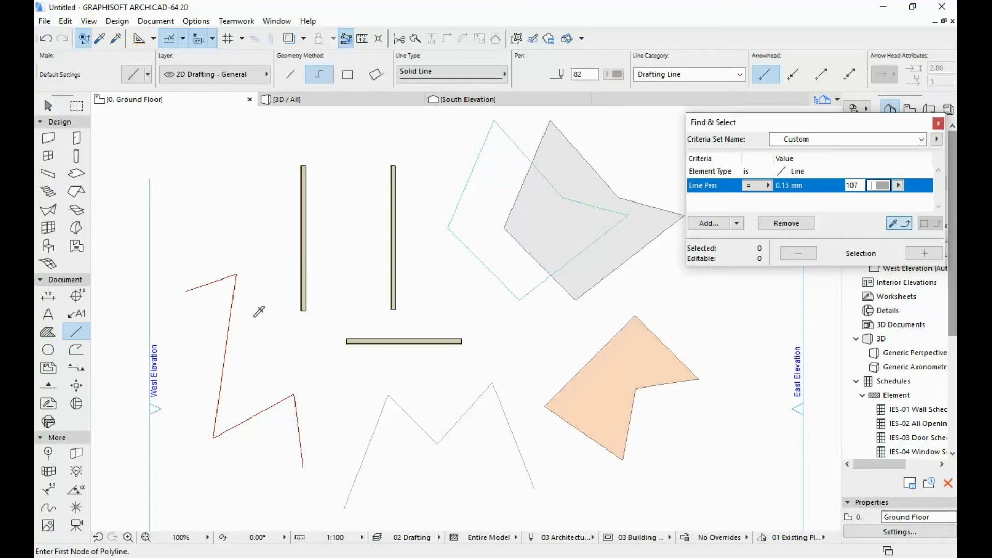
pyautogui.keyDown('alt'); pyautogui.click(231, 290); pyautogui.keyUp('alt')
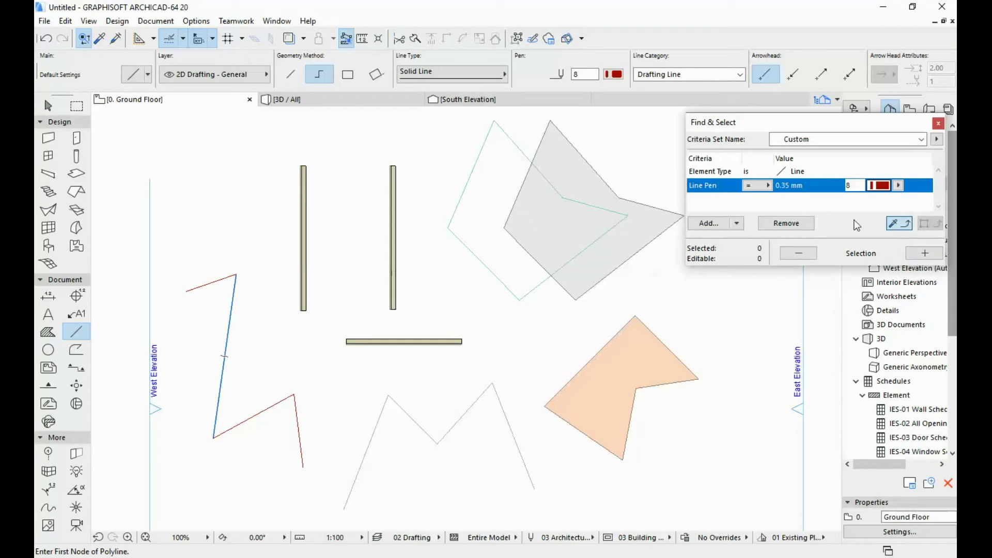
pyautogui.click(925, 253)
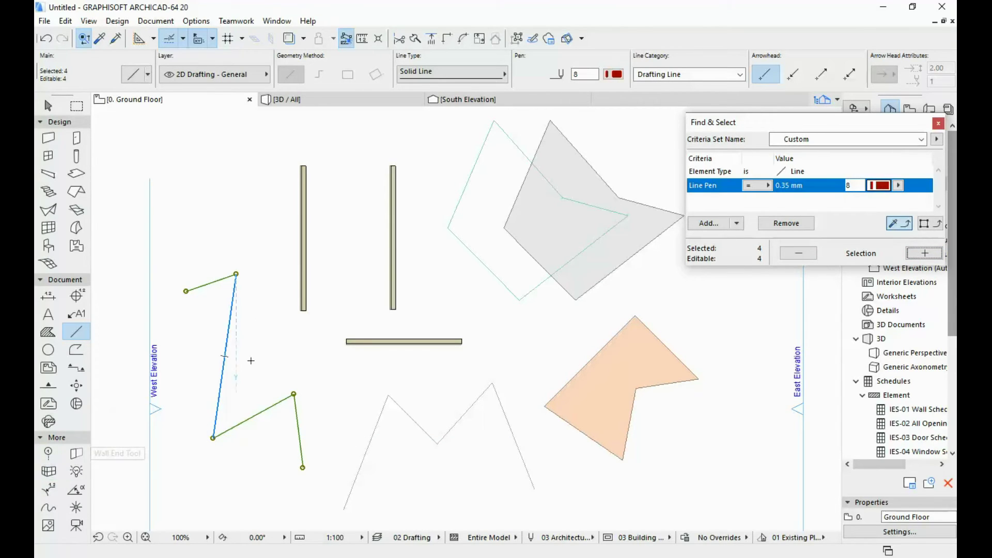
# Deselect the red zigzag lines and close Find & Select
pyautogui.press('Escape')
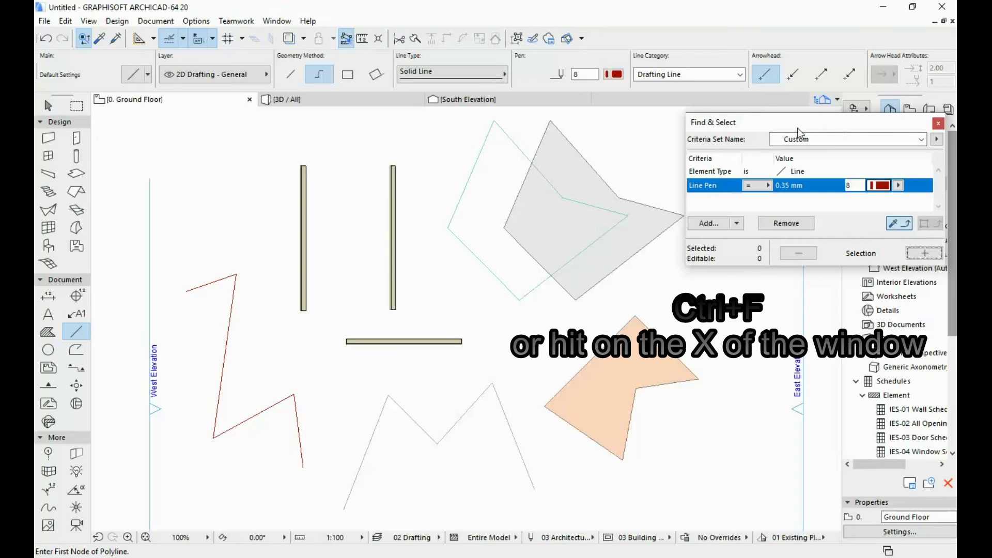
pyautogui.hotkey('ctrl', 'f')
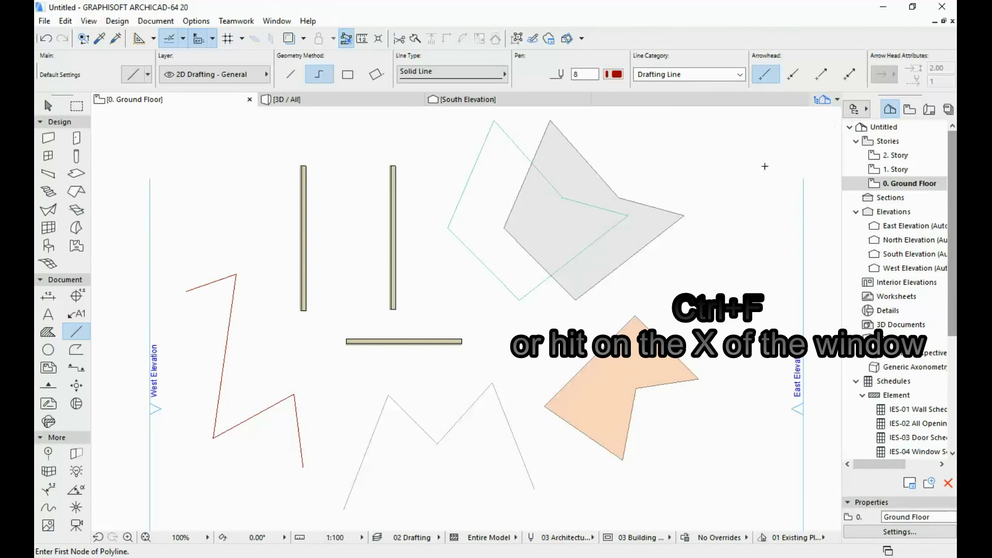